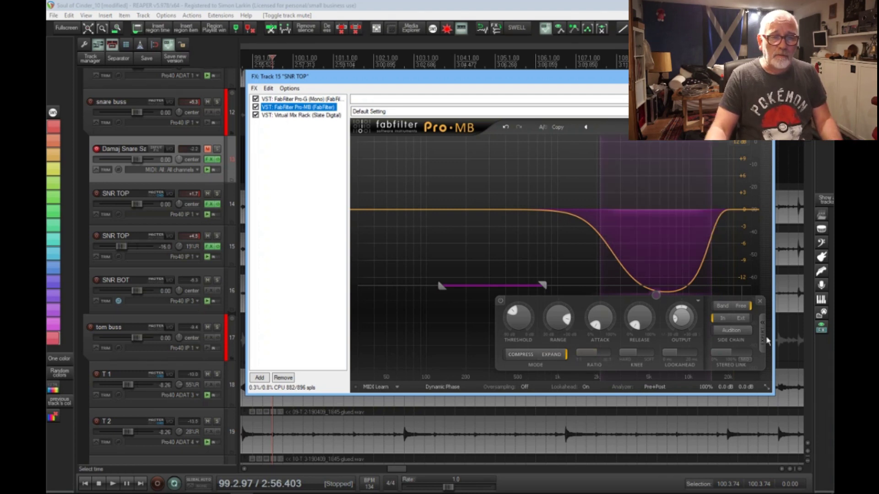
click(765, 341)
click(763, 344)
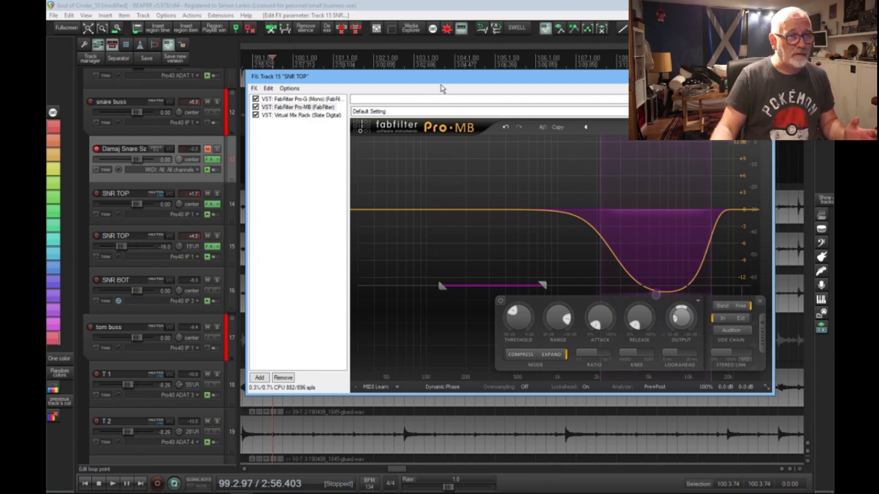
Bring up the FX chain of SNR TOP track 14 with its Pro-MB plugin displayed.
drag(454, 74, 546, 97)
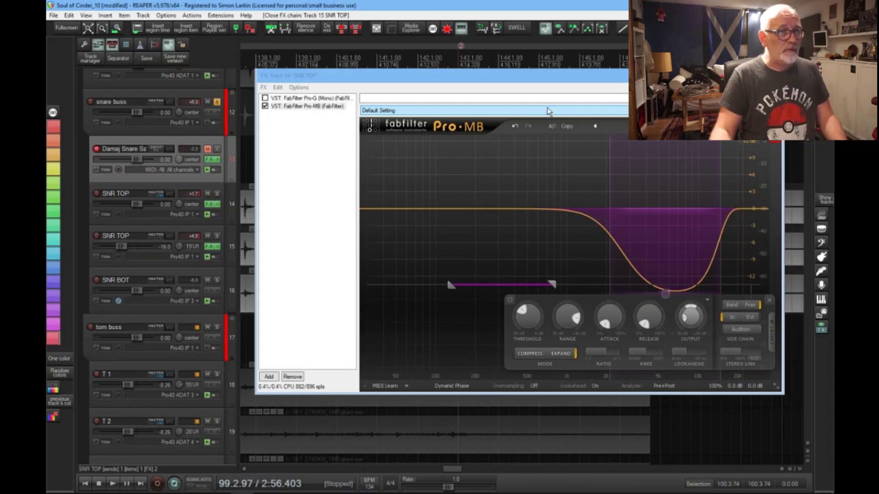
drag(553, 79, 553, 71)
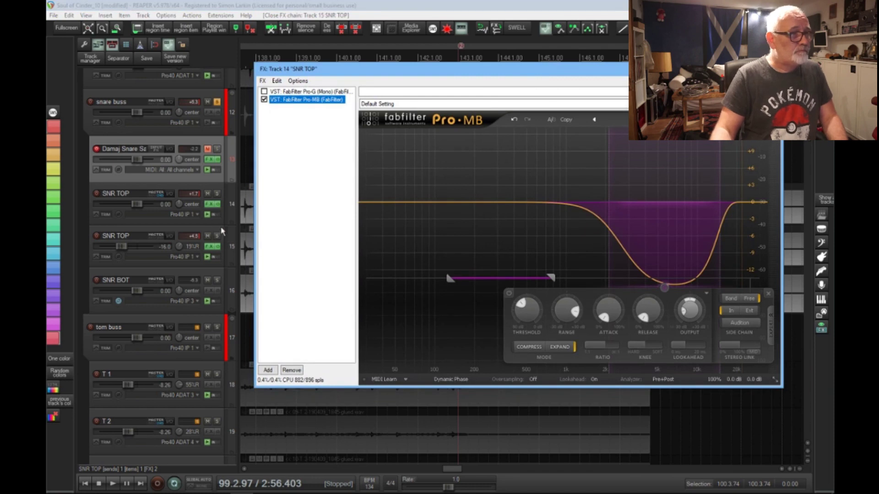
click(209, 206)
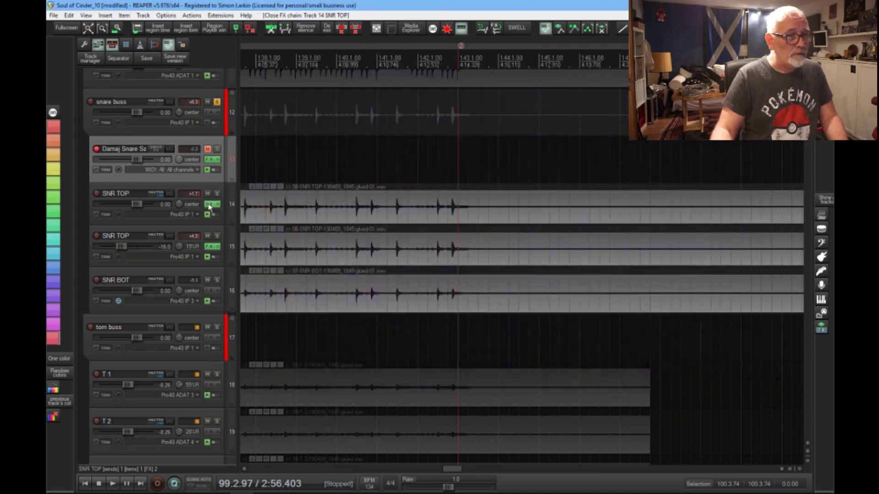
click(210, 206)
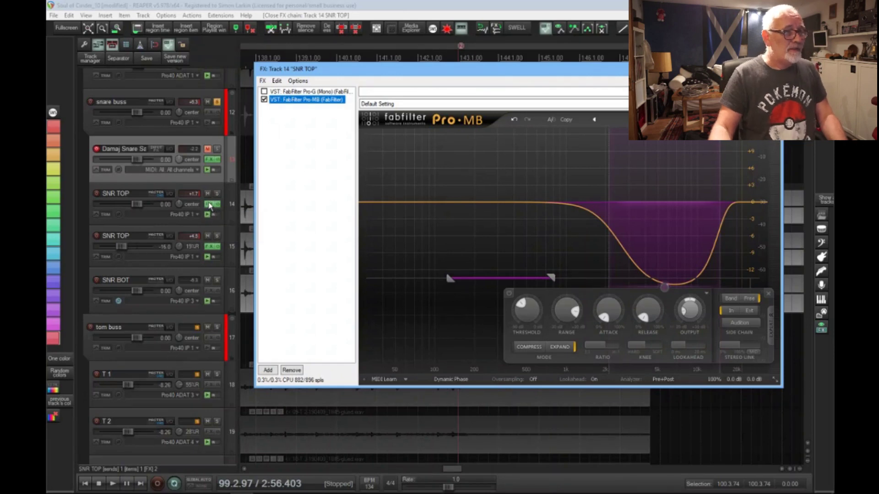
Check the routing and sends of SNR TOP track 14, then return to its FX chain.
click(169, 195)
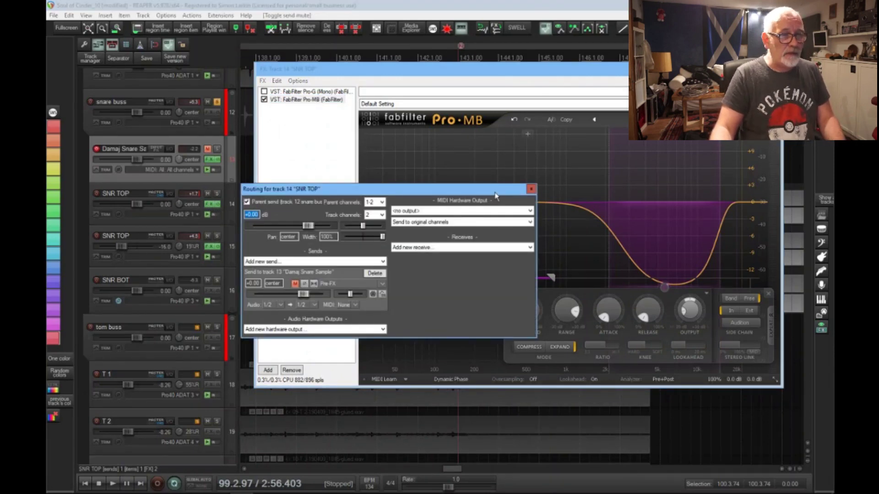
click(531, 189)
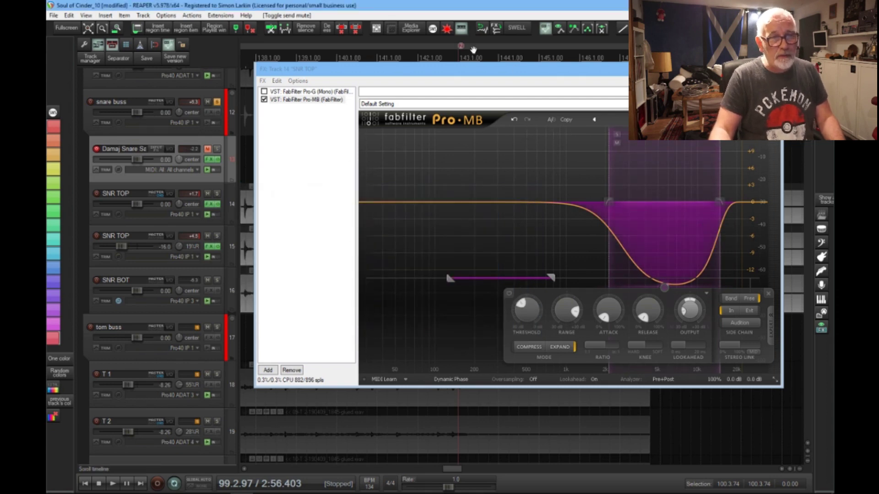
drag(535, 76, 522, 68)
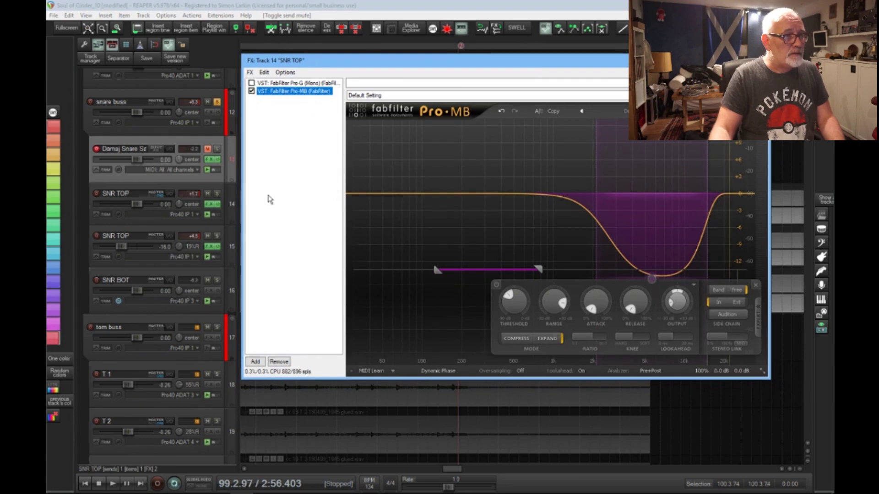
Solo SNR TOP track 14, bypass its Pro-MB plugin, and start playback.
click(217, 194)
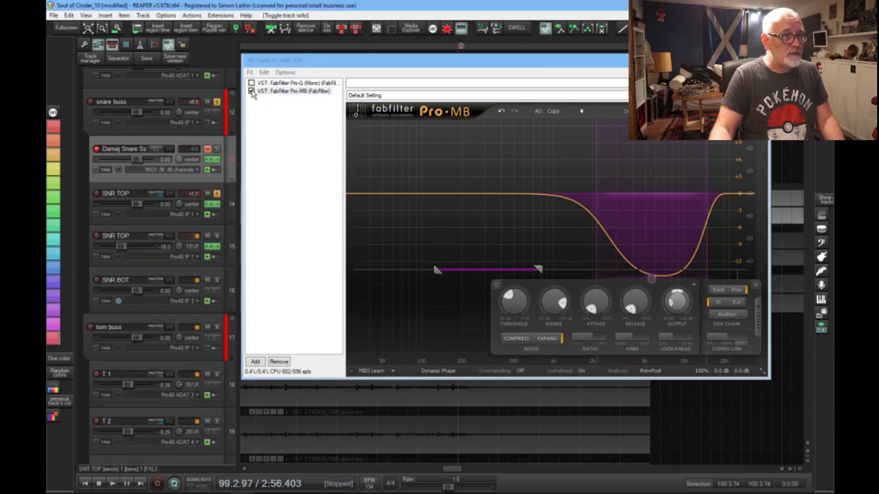
click(252, 91)
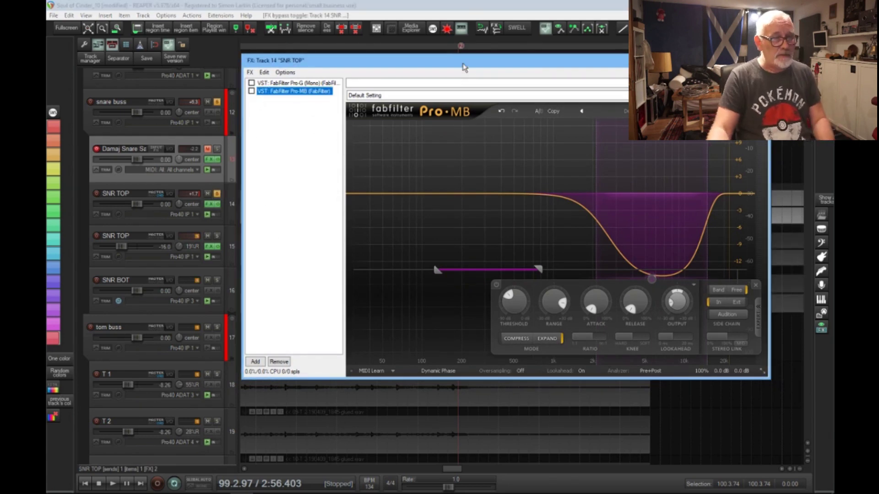
key(space)
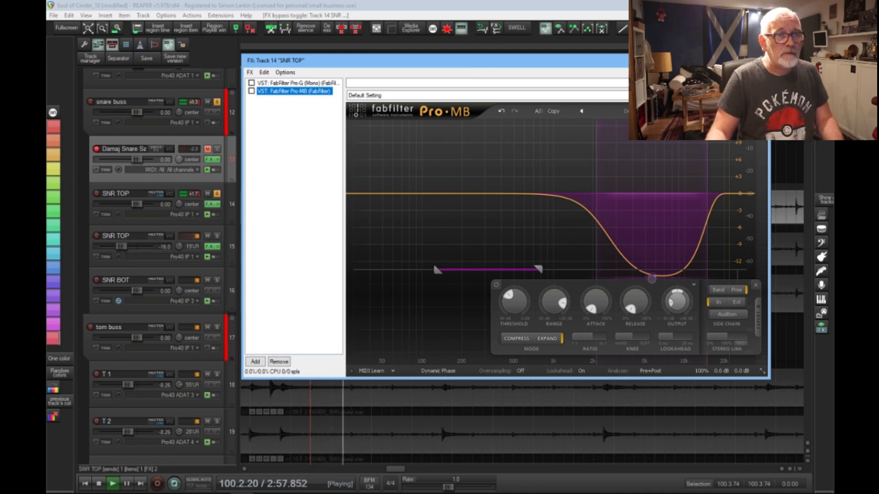
Move playback to about bar 158 and audition the soloed snare track there with Pro-MB bypassed.
drag(625, 53, 640, 331)
scroll(640, 327, down, 4)
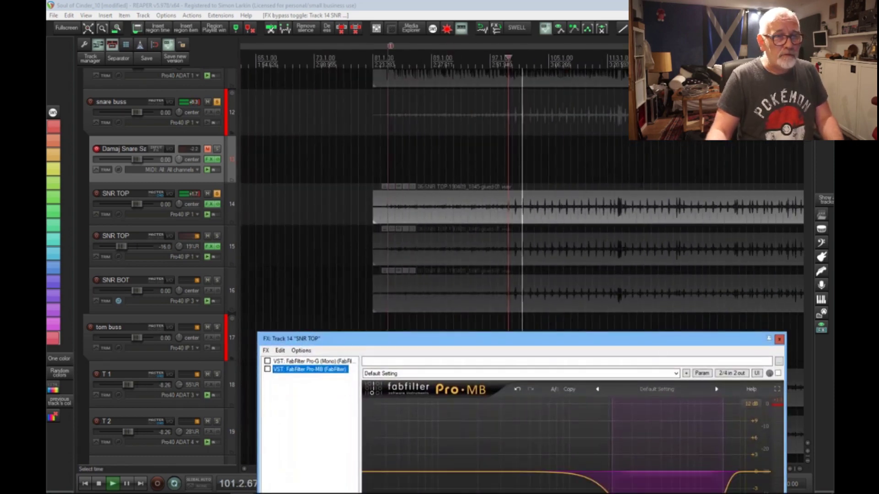
scroll(574, 274, down, 3)
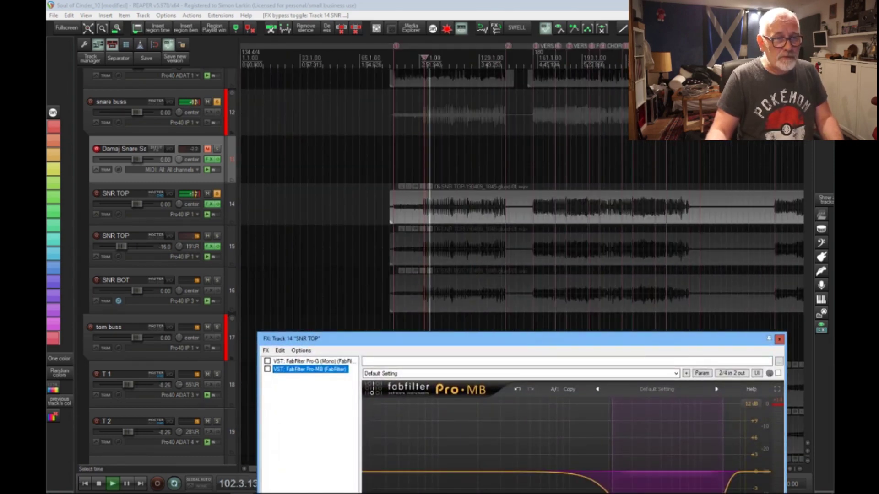
click(575, 310)
drag(543, 341, 486, 75)
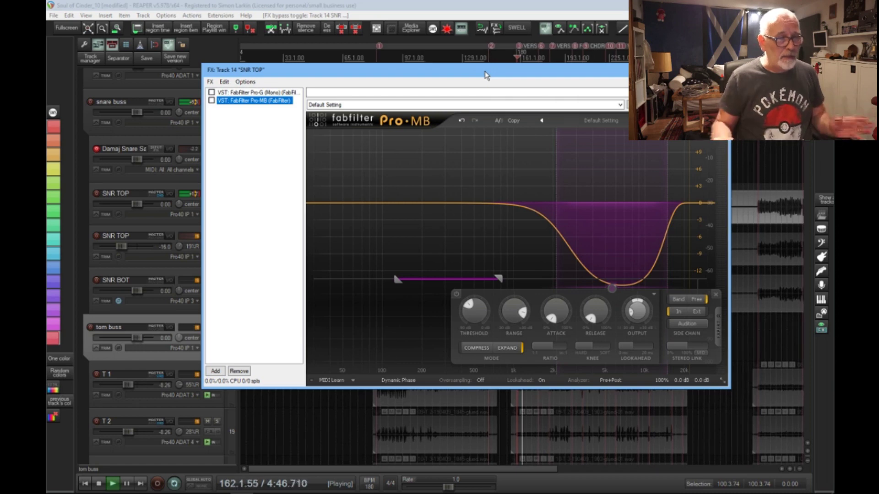
key(space)
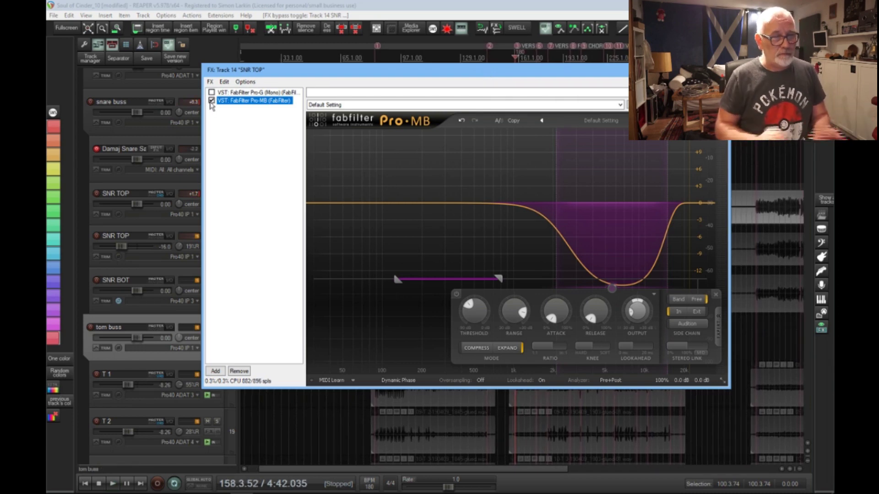
Re-enable Pro-MB on SNR TOP track 14 and audition the same passage while checking the band's threshold and side-chain settings.
key(space)
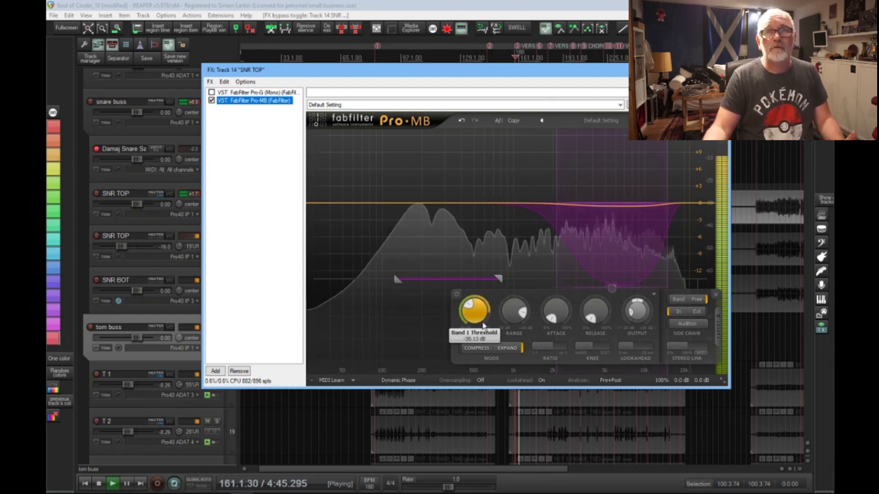
mouse_move(484, 326)
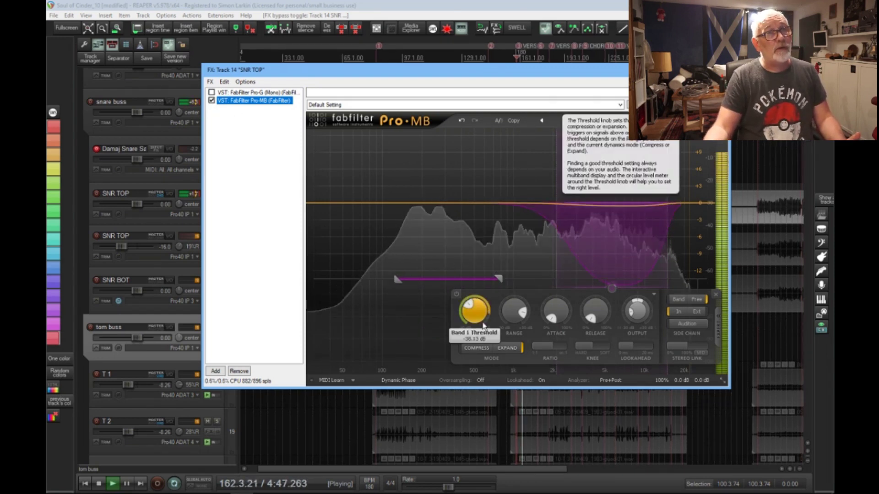
key(space)
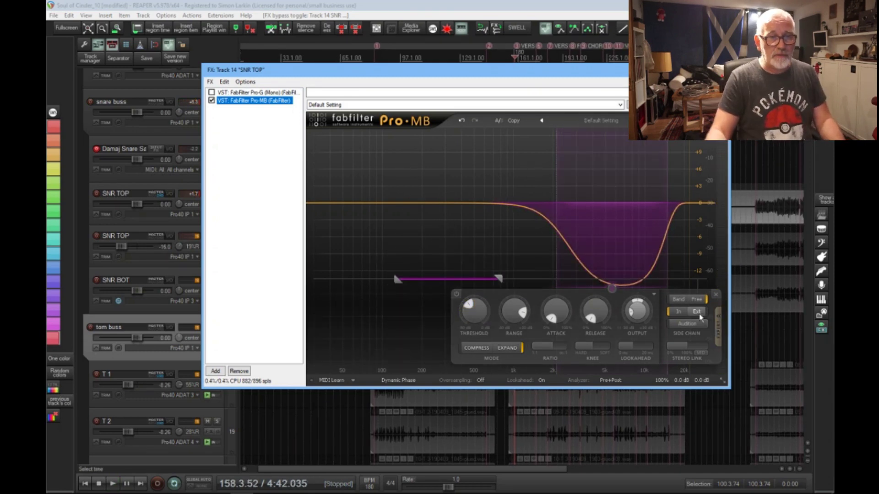
mouse_move(699, 304)
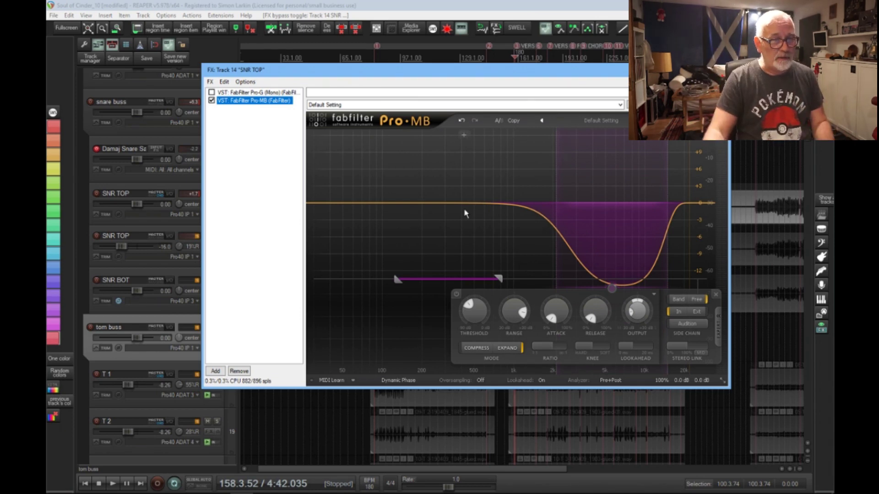
Compare the snare with and without Pro-MB by bypassing and re-enabling the plugin during playback.
key(space)
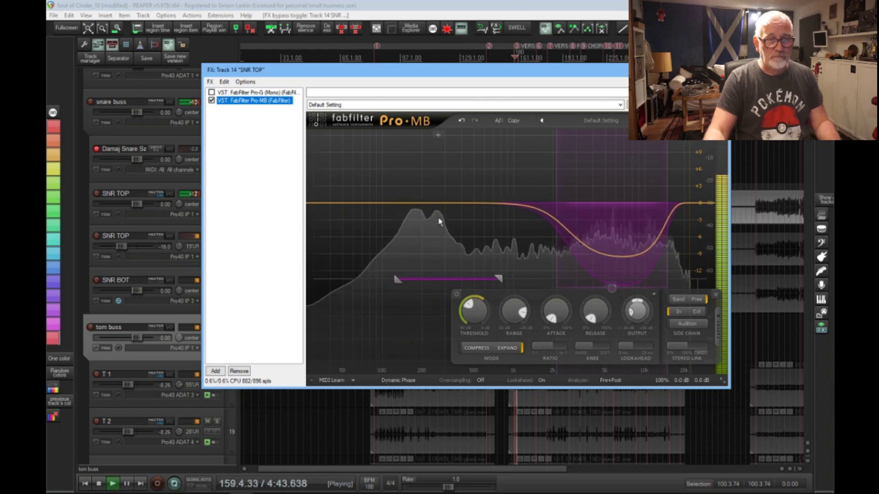
key(b)
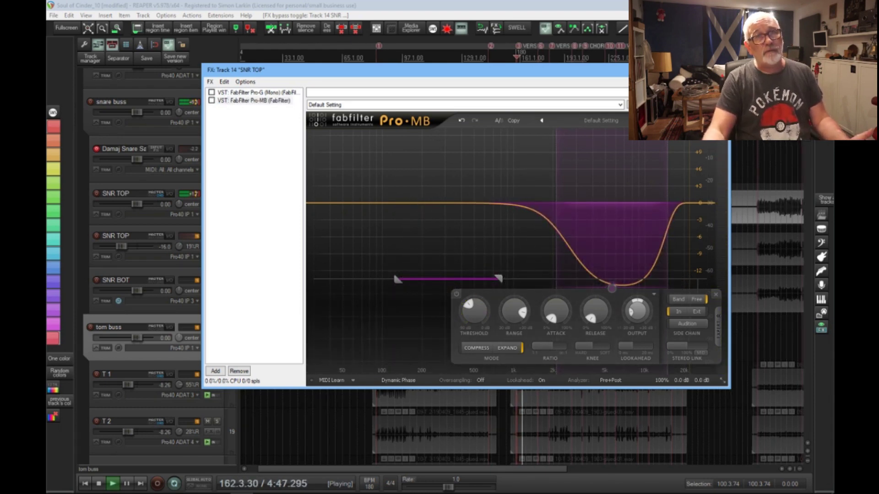
key(b)
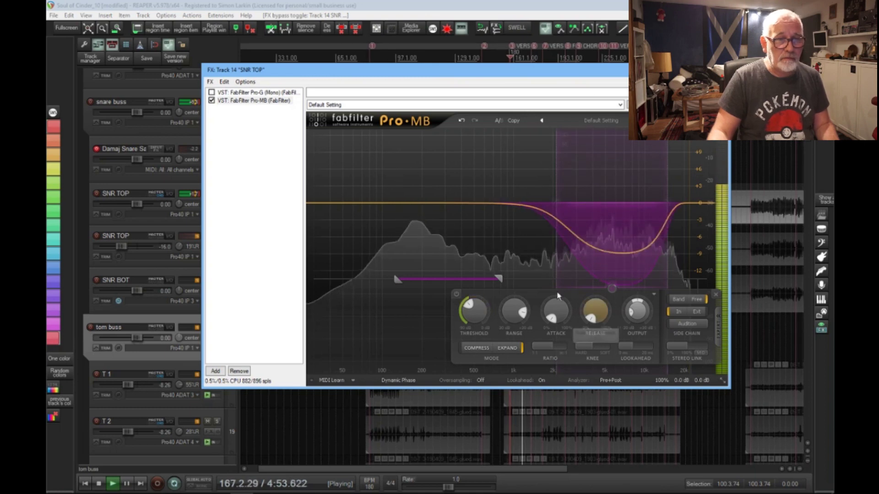
Widen the Pro-MB band by lowering its lower crossover to about 1.5 kHz, and audition the change.
drag(555, 280, 536, 280)
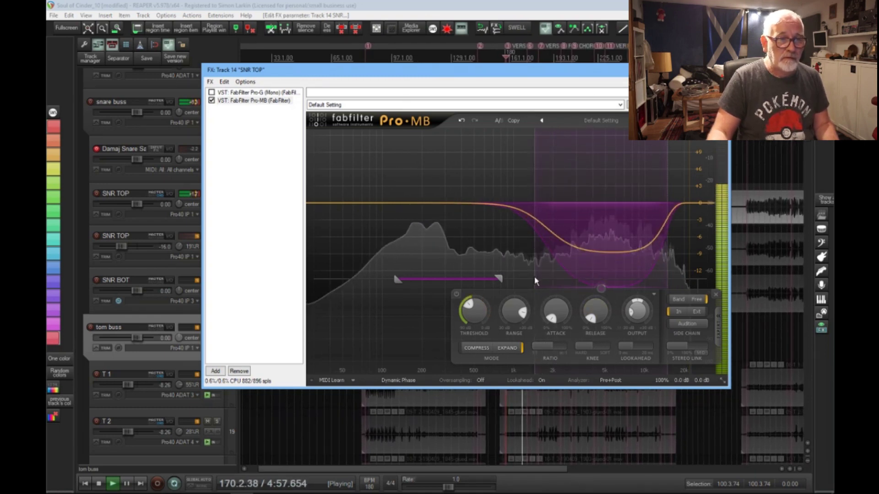
mouse_move(516, 320)
scroll(516, 314, down, 3)
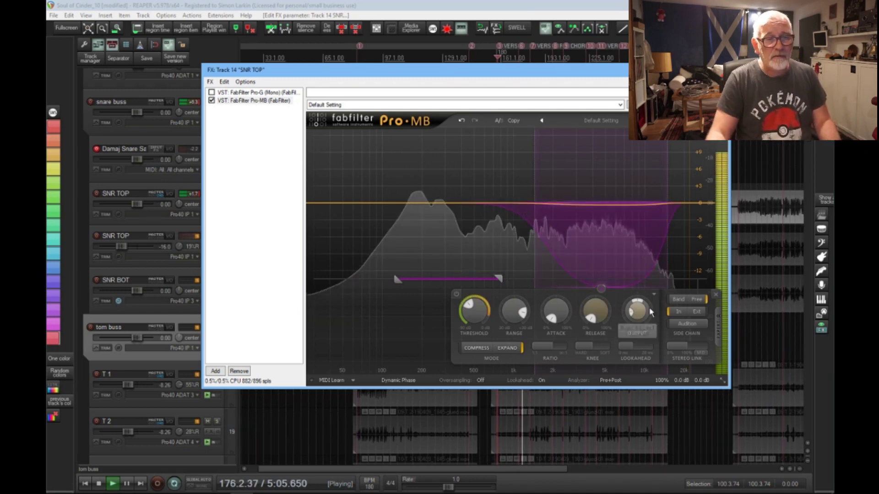
mouse_move(638, 311)
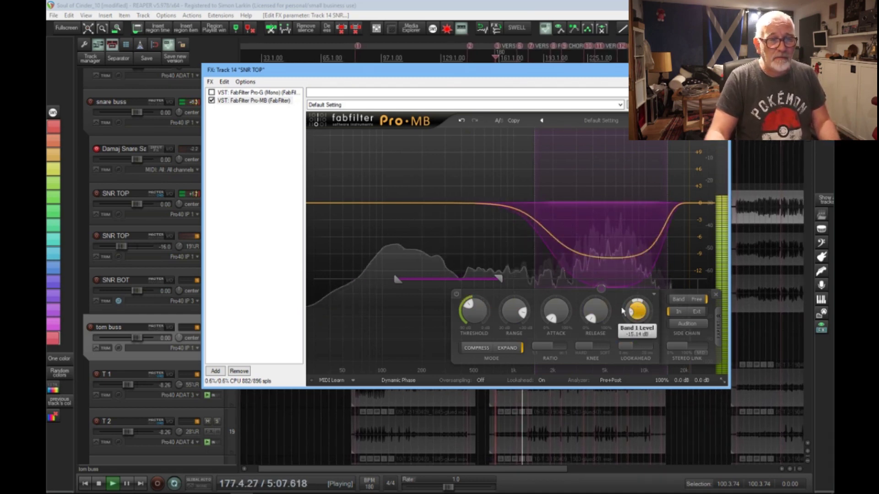
key(space)
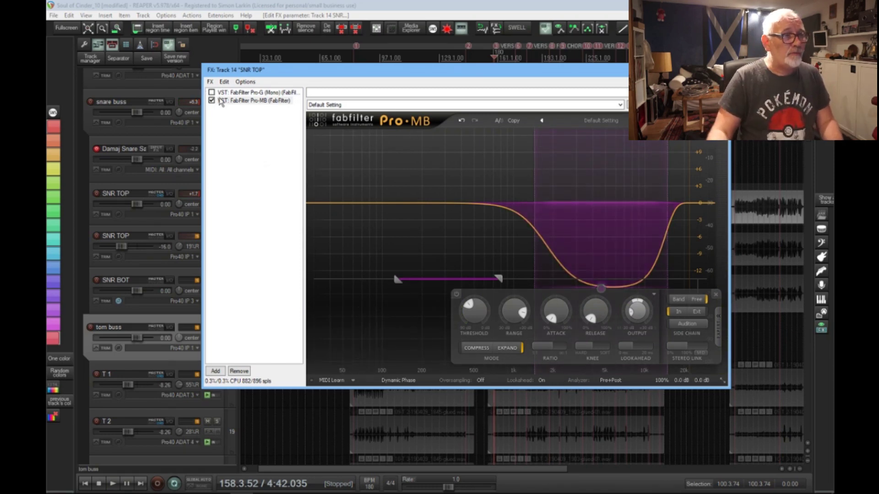
Enable the Pro-G gate on SNR TOP track 14, display its settings, and play the passage through it.
click(211, 92)
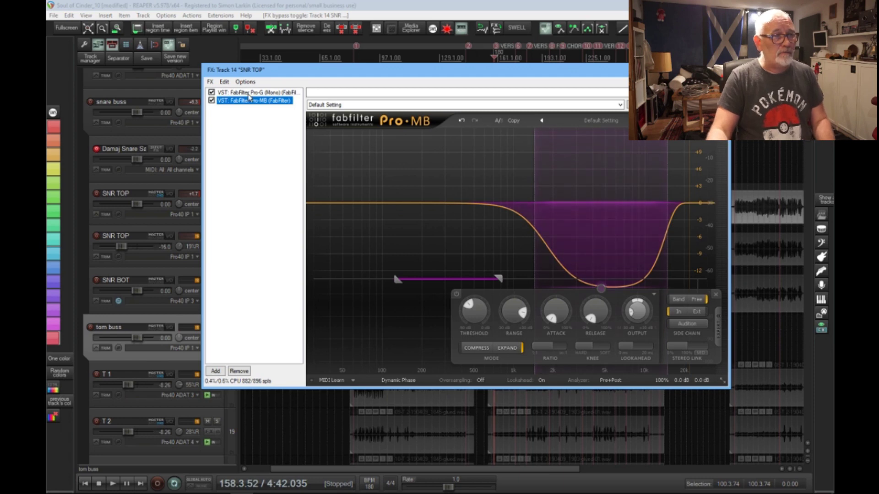
click(248, 94)
key(space)
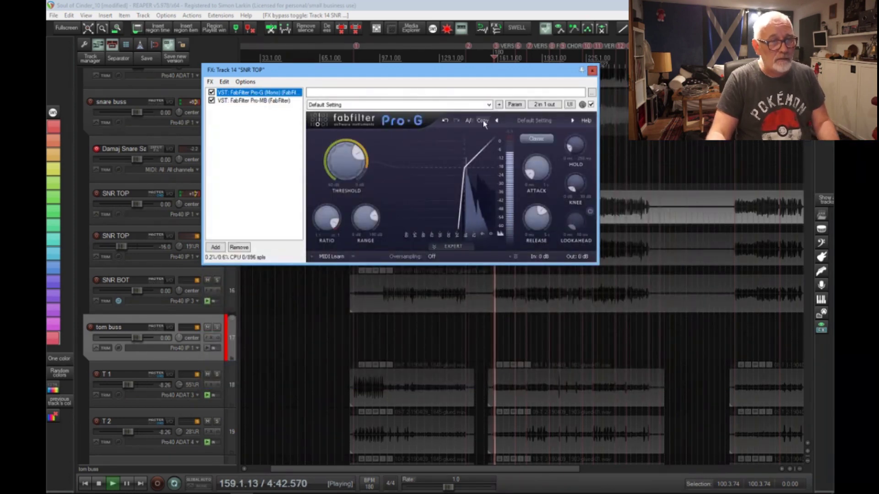
Move Pro-G after Pro-MB in the track 14 FX chain, then bypass the gate and stop playback.
drag(271, 95, 274, 112)
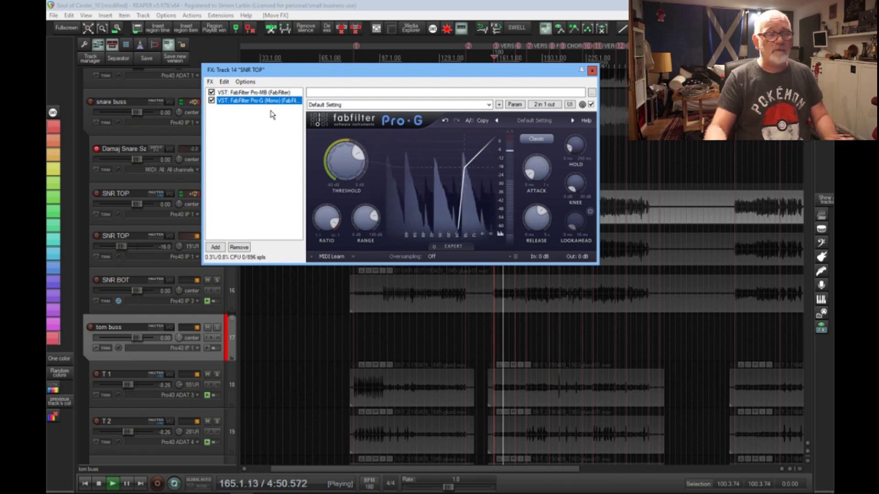
click(212, 100)
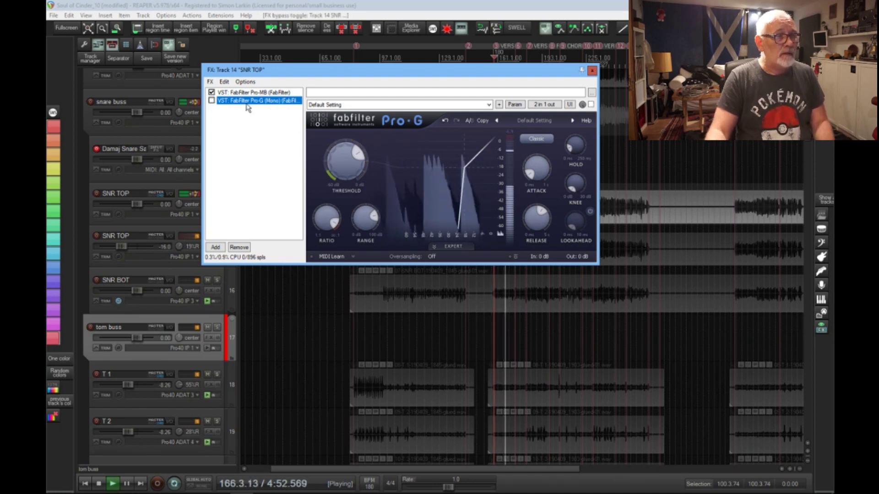
key(space)
Place Pro-G back ahead of Pro-MB in the track 14 FX chain and close the chain.
drag(248, 106, 249, 93)
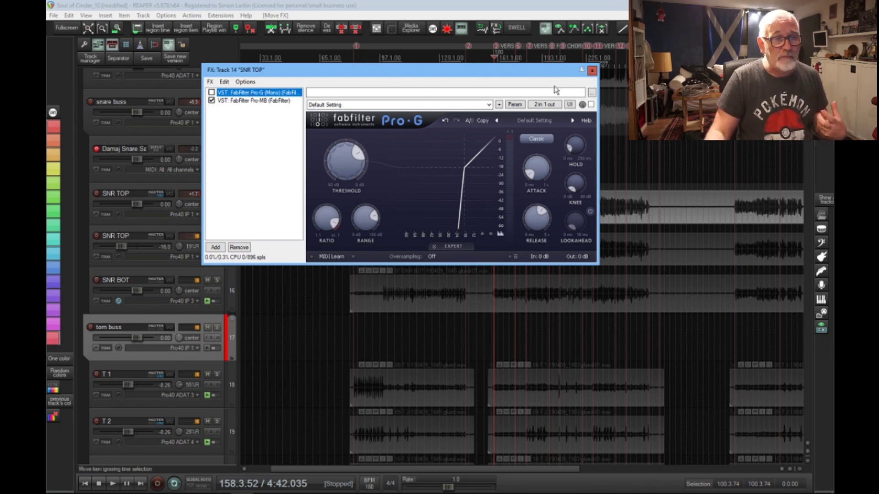
click(592, 71)
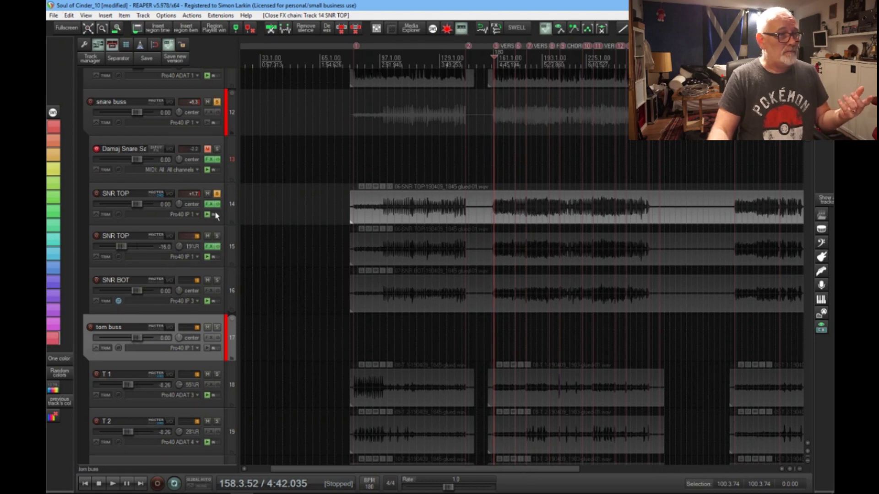
Unsolo SNR TOP track 14 and unmute its send to the Damaj Snare Sample track.
click(217, 193)
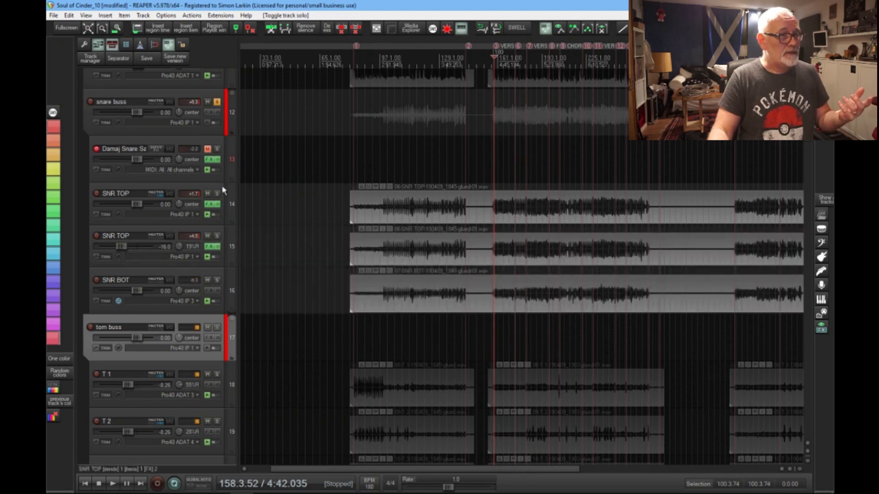
click(230, 158)
click(172, 194)
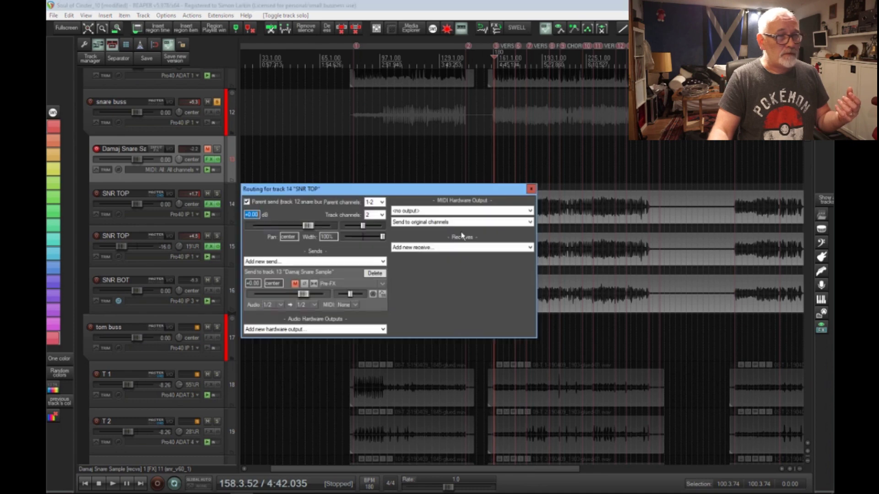
click(295, 283)
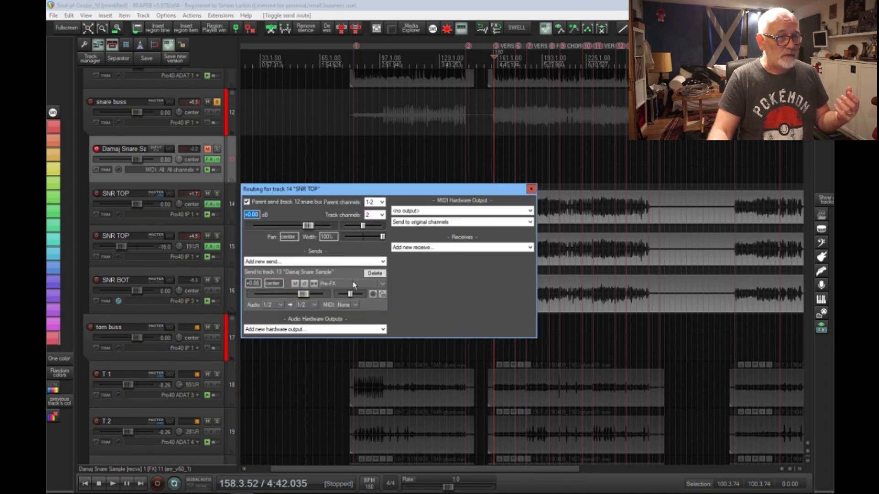
Mute the second SNR TOP track (track 15) and unmute the Damaj Snare Sample track.
click(531, 189)
click(207, 235)
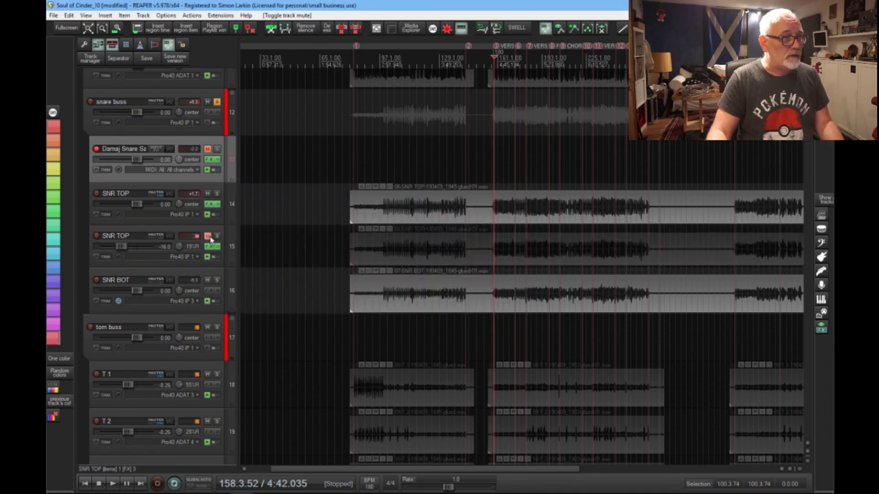
click(207, 150)
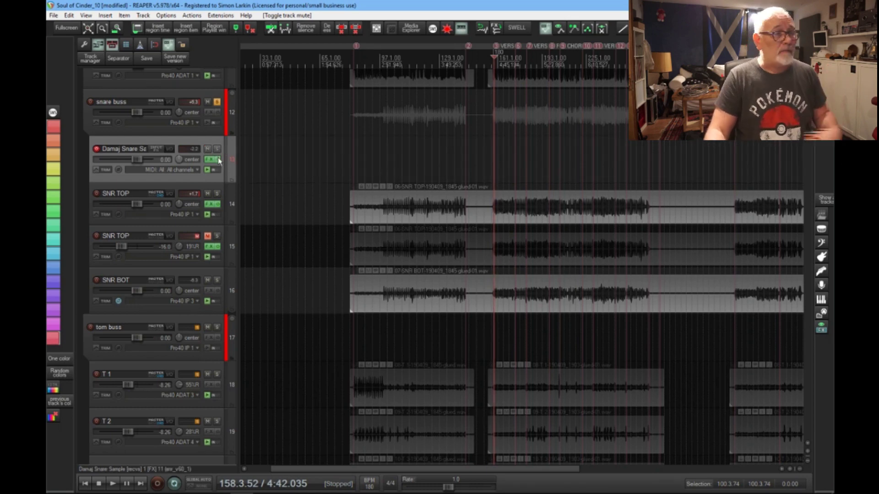
Open the Damaj Snare Sample FX chain and audition the snr_v127_3 sample in its ReaSamplOmatic5000 instance.
mouse_move(206, 161)
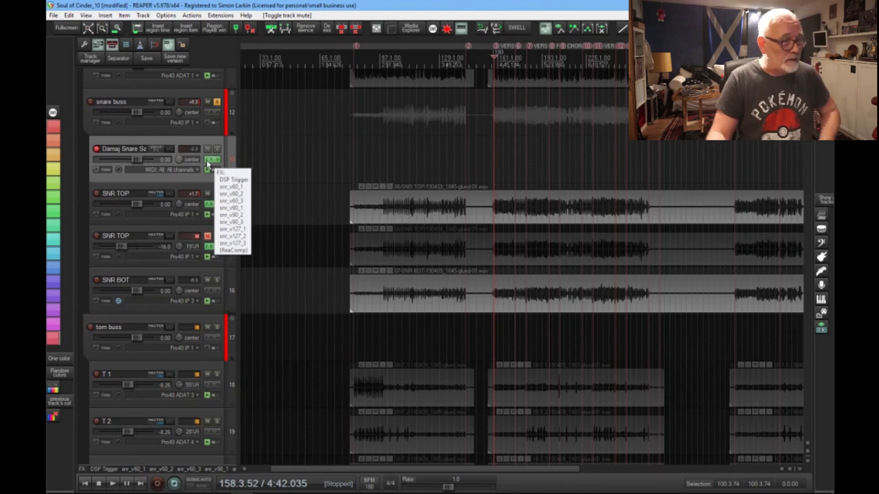
click(207, 161)
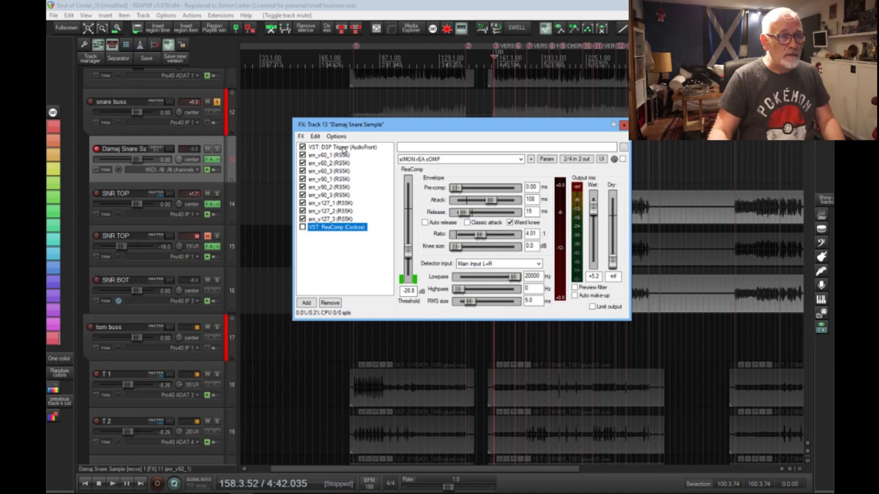
click(341, 220)
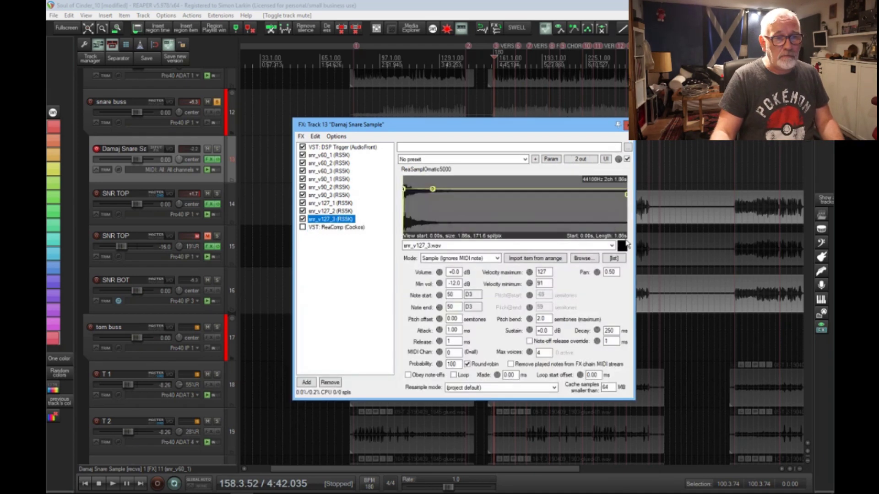
click(622, 246)
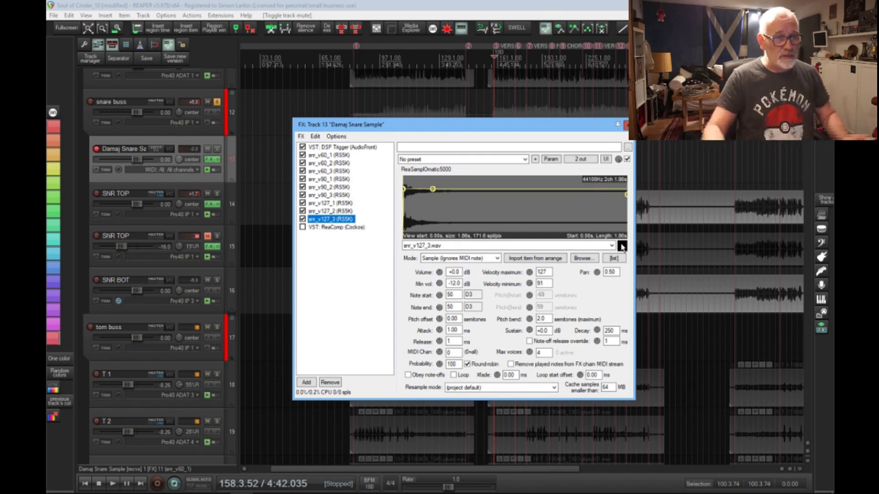
Show DSP Trigger in the chain and adjust its input threshold, lowering it into the noise curve and raising it back above.
click(364, 148)
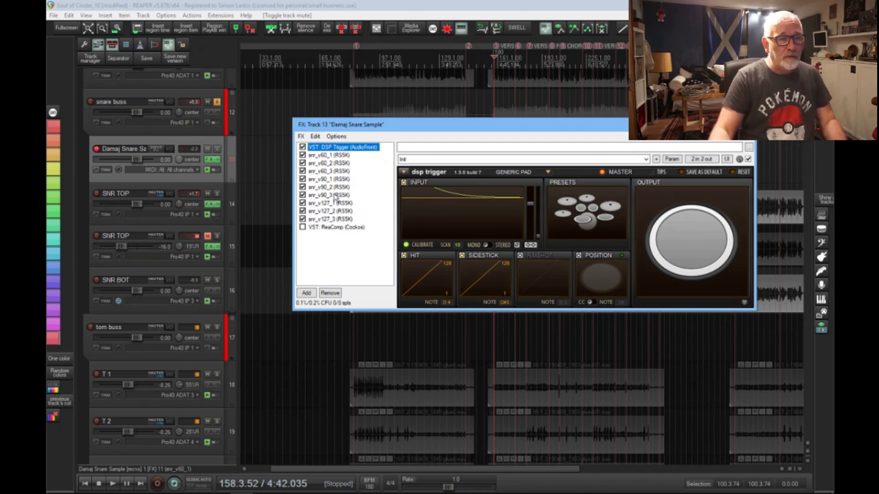
click(530, 207)
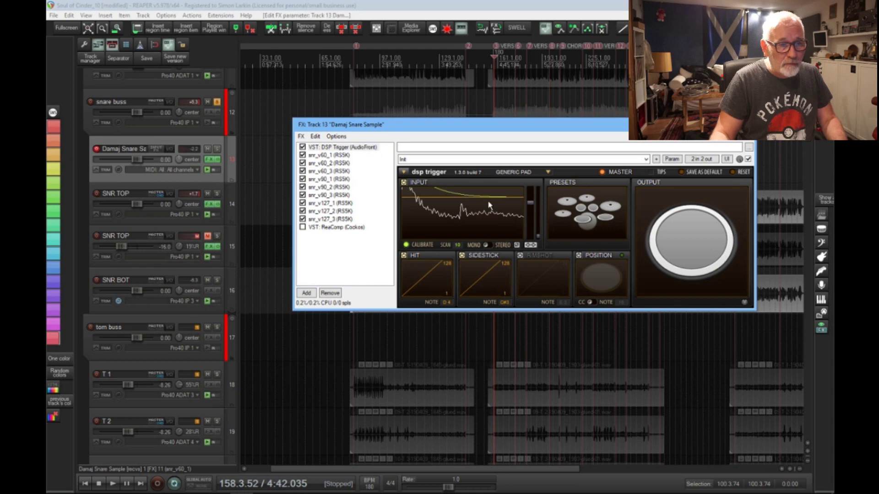
drag(488, 199, 486, 200)
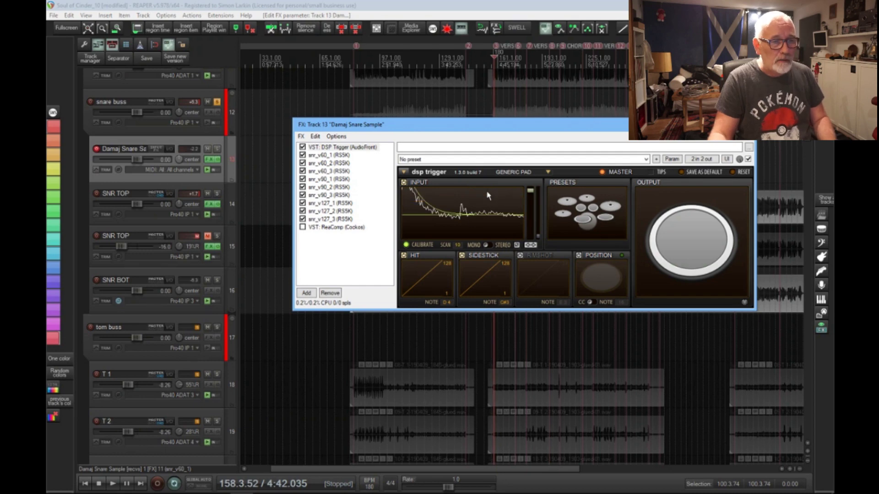
mouse_move(487, 191)
mouse_down()
mouse_move(483, 215)
mouse_move(484, 204)
mouse_up()
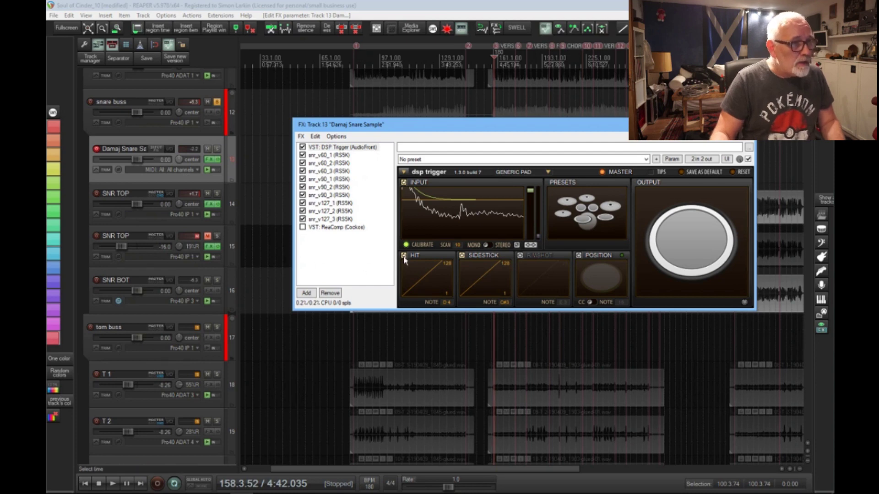
Check SNR TOP track 14's send to Damaj Snare Sample in its routing and disable its parent send to the snare buss.
click(172, 193)
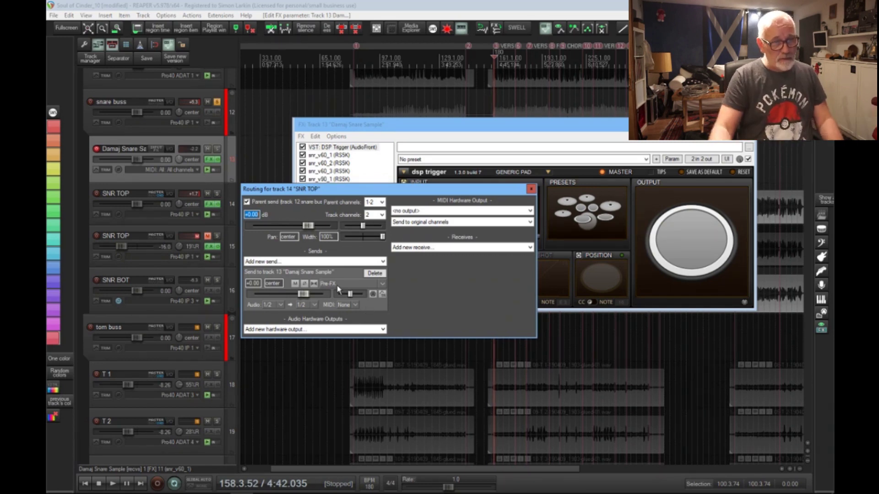
click(531, 190)
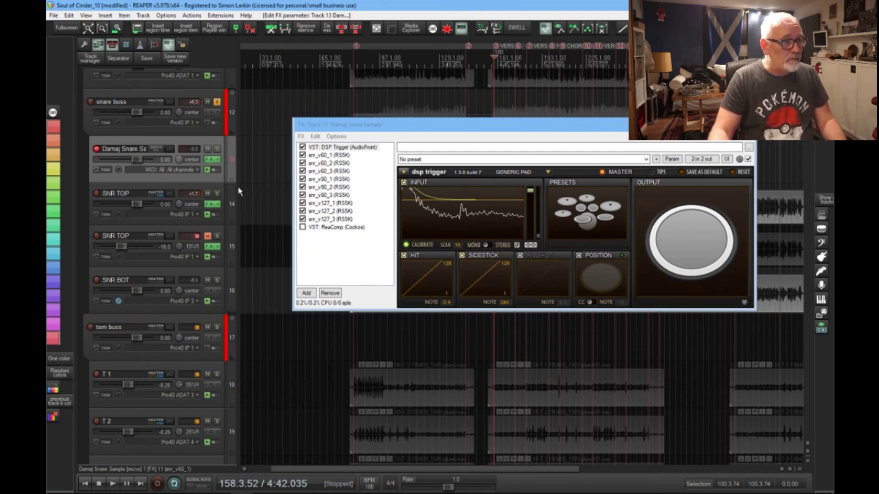
click(217, 194)
click(247, 204)
click(532, 191)
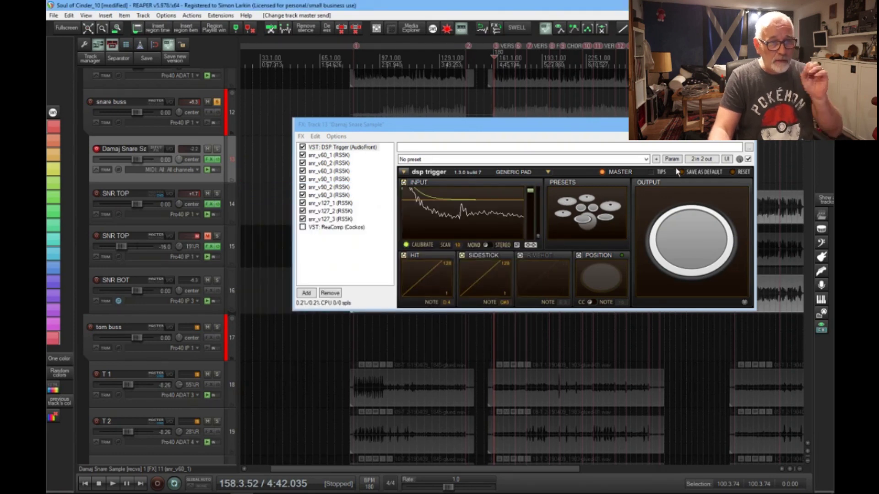
During playback, take SNR TOP track 14 out of the snare buss by turning off its parent send, and unsolo the snare buss.
drag(633, 128, 628, 230)
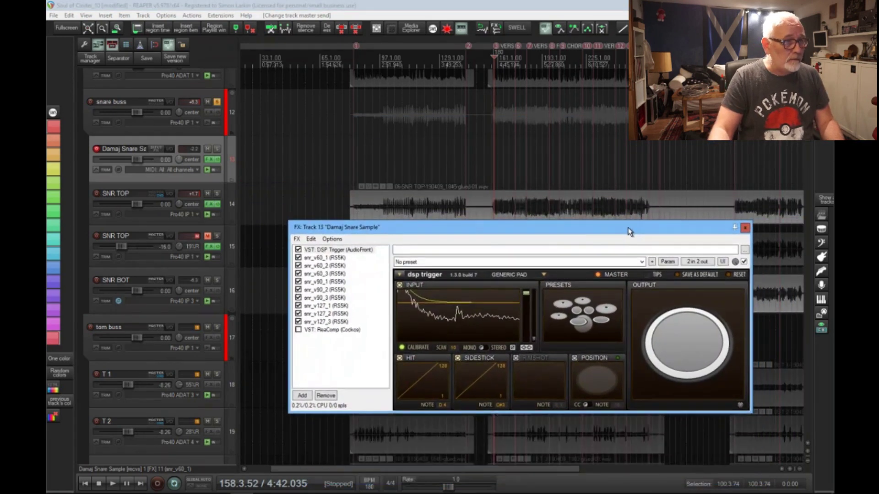
key(space)
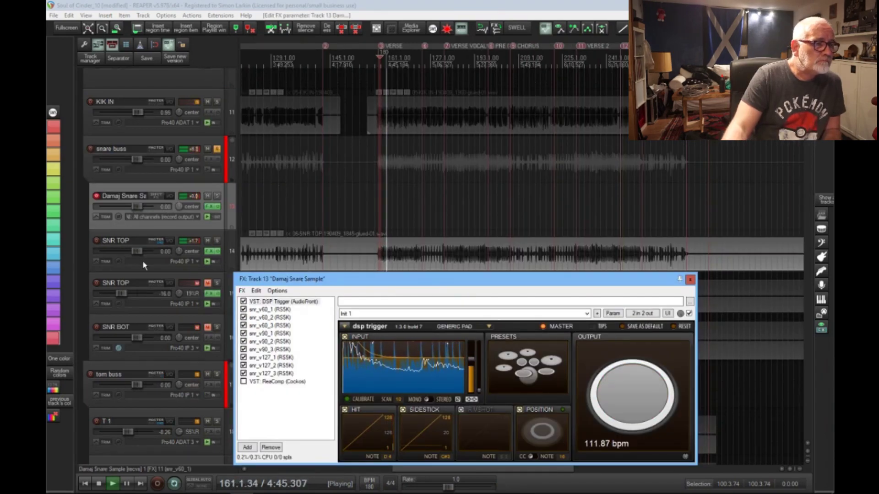
click(169, 240)
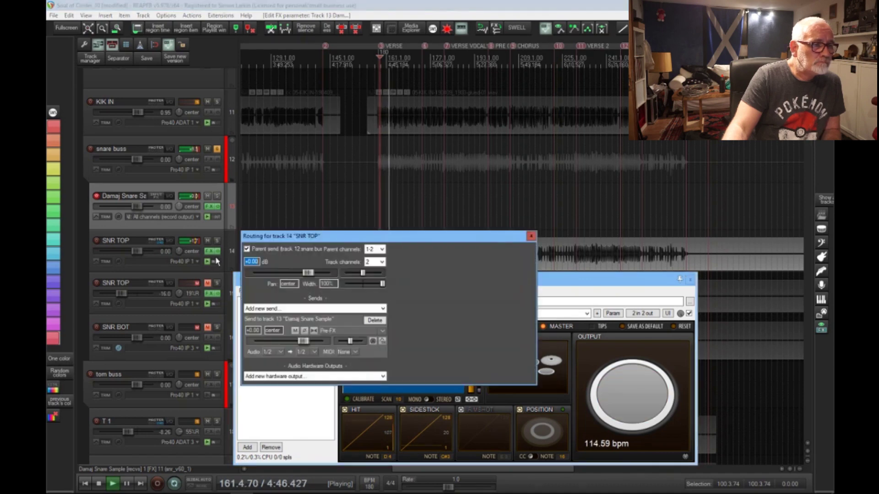
click(247, 250)
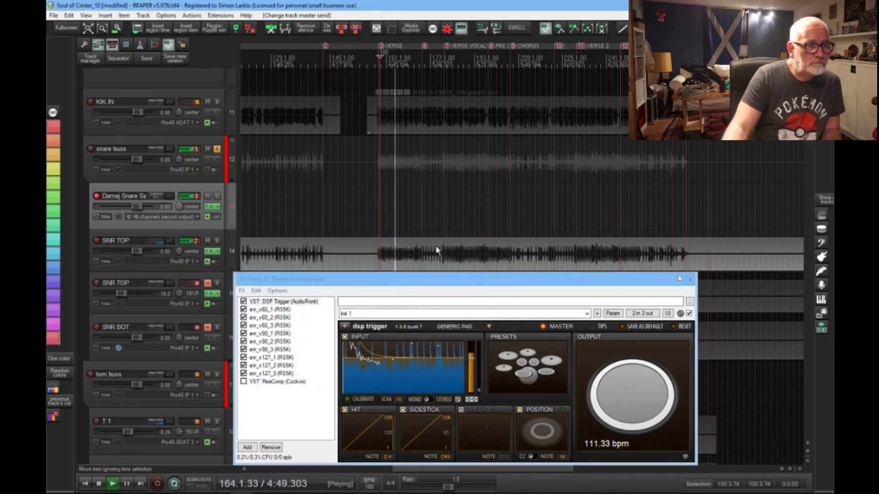
click(218, 150)
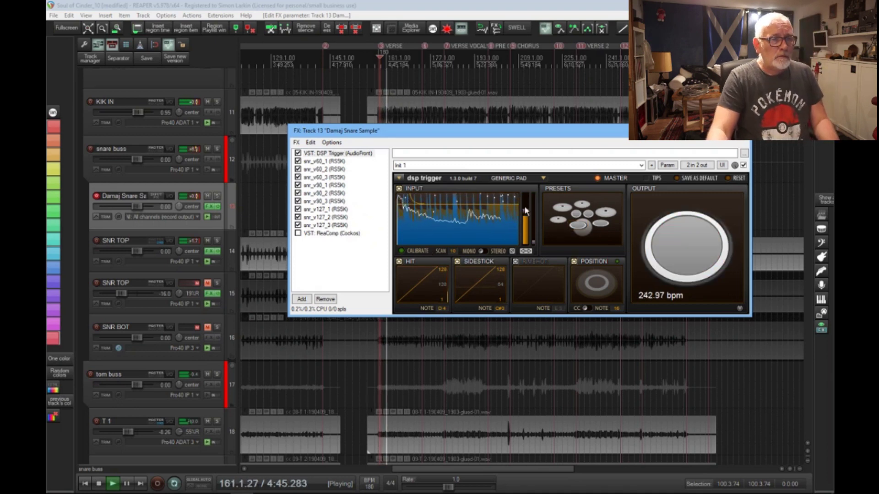
key(space)
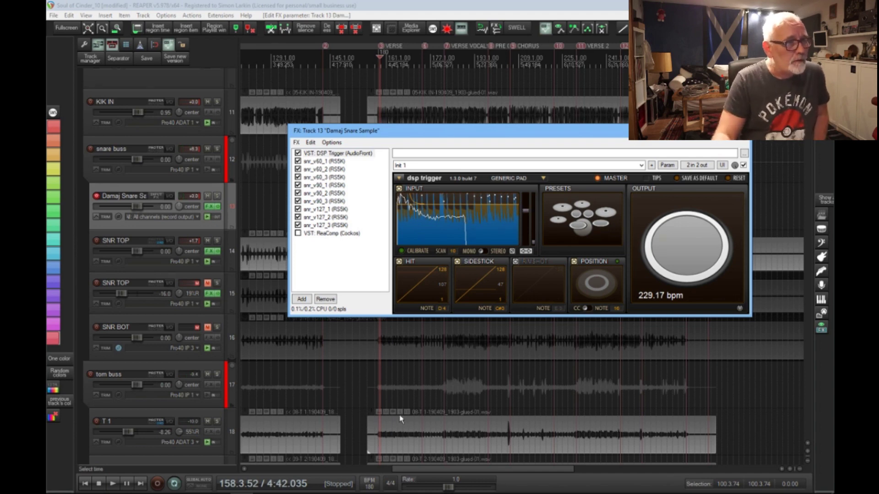
Examine the note and velocity range settings of the snr_v60_3 sampler and return to DSP Trigger.
click(325, 178)
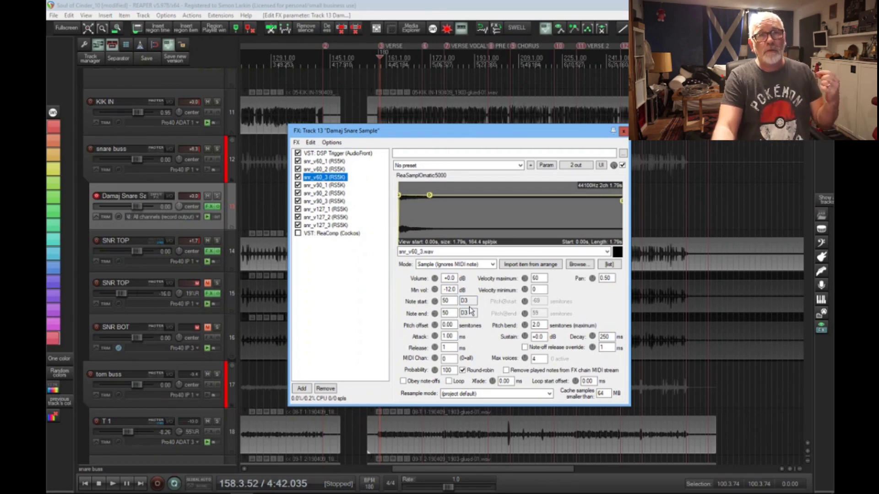
click(373, 155)
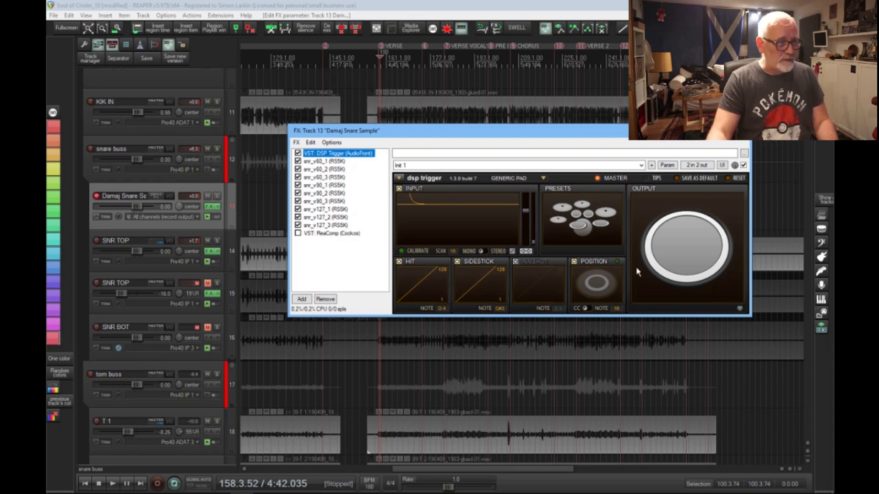
Play the passage with the full mix and lower the DSP Trigger input threshold slightly.
key(space)
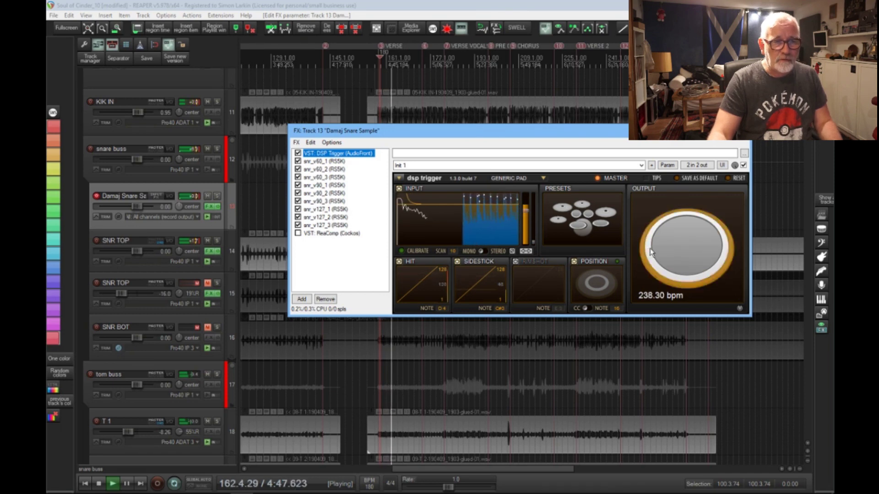
click(481, 212)
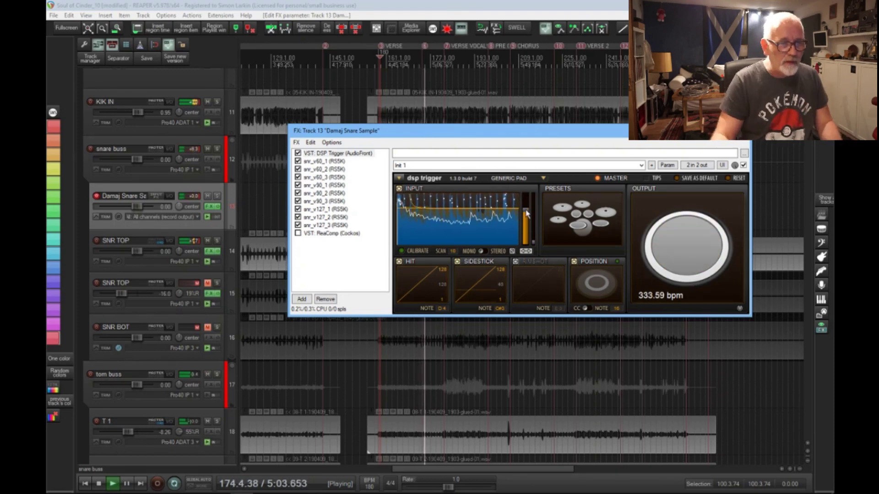
key(space)
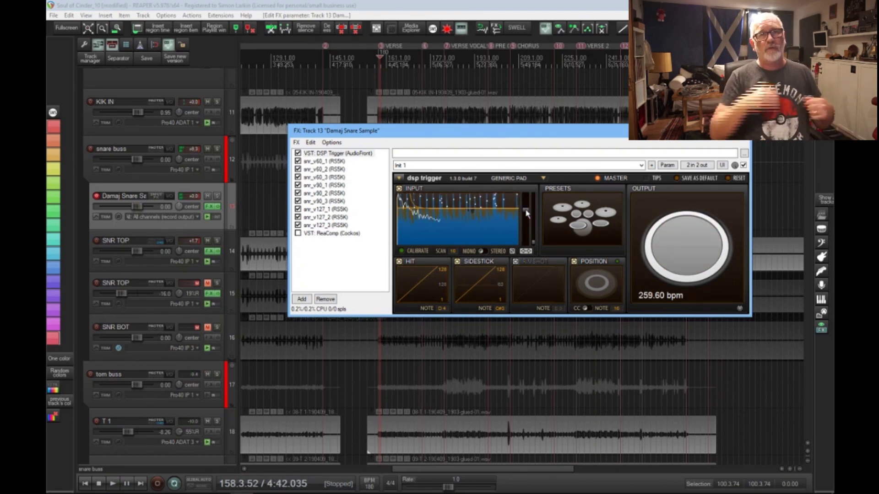
Examine the snr_v90_1 sampler's velocity settings, then return to DSP Trigger and replay the passage to watch the triggering.
click(336, 185)
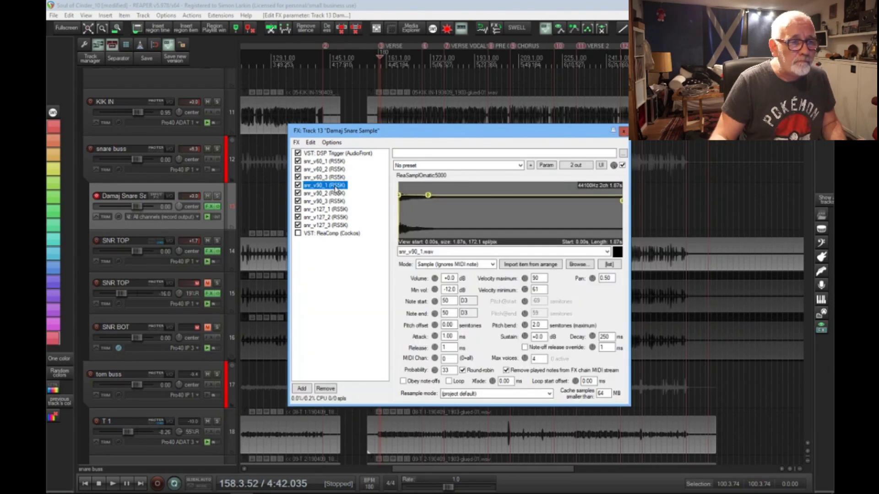
click(341, 153)
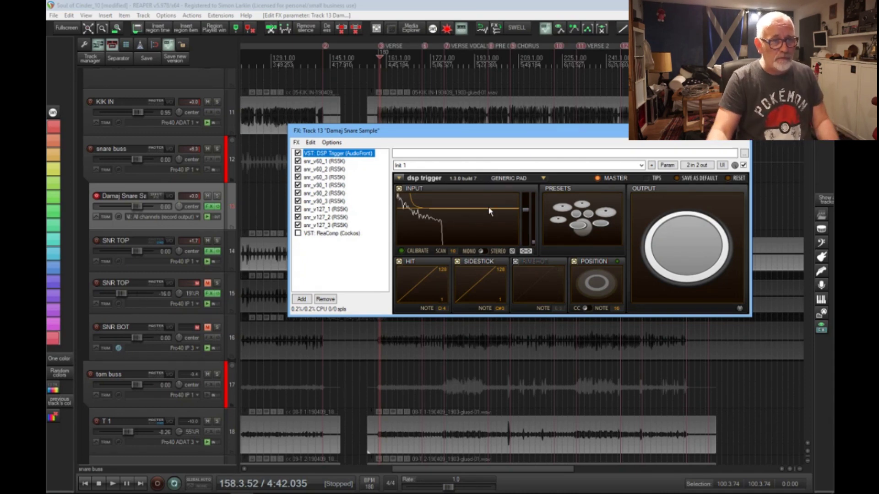
key(space)
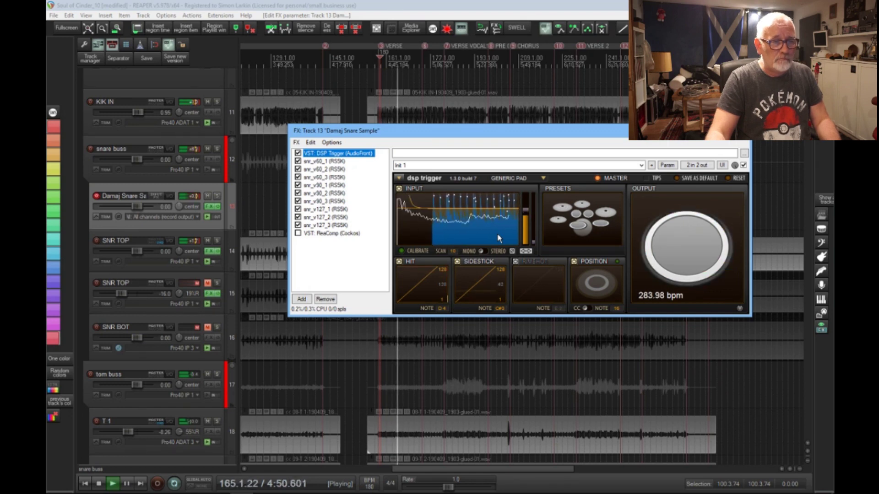
key(space)
Check SNR TOP track 14's routing and try muting the track while playing the passage, then unmute it.
drag(641, 132, 614, 257)
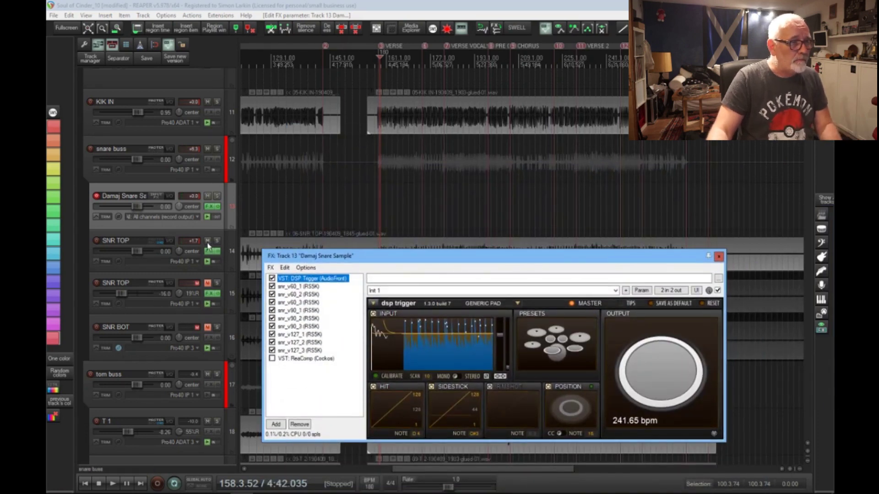
click(168, 242)
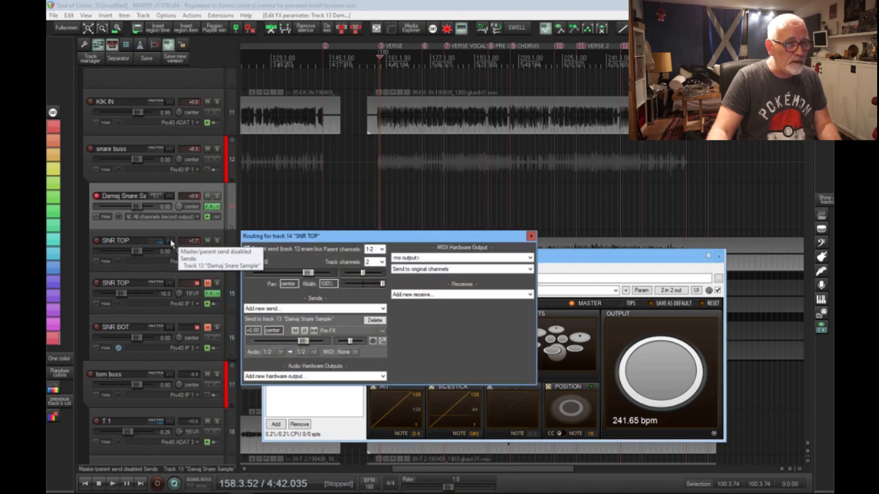
click(173, 244)
click(207, 242)
key(space)
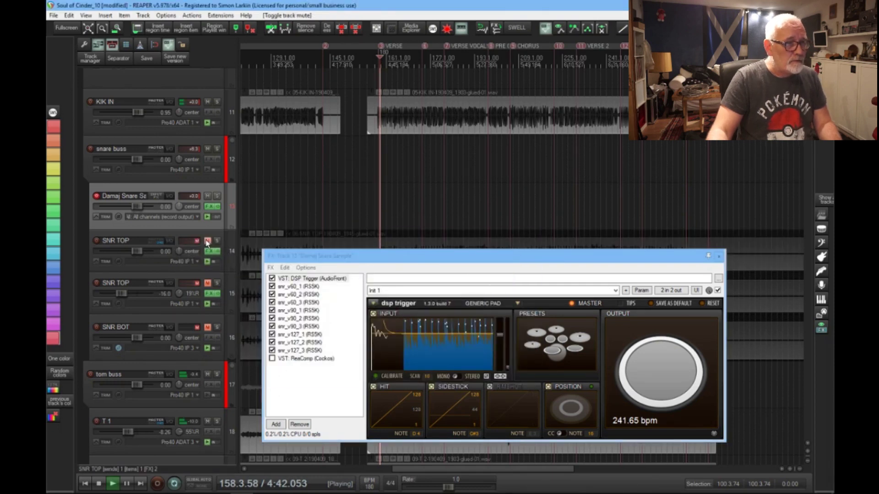
key(space)
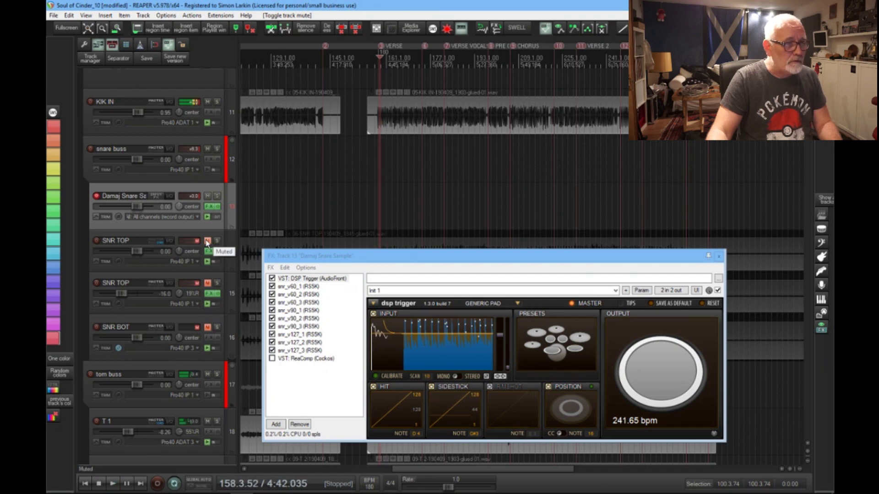
click(207, 242)
Pull SNR TOP track 14's volume down to -inf and play the passage with the snare buss soloed.
drag(136, 251, 99, 251)
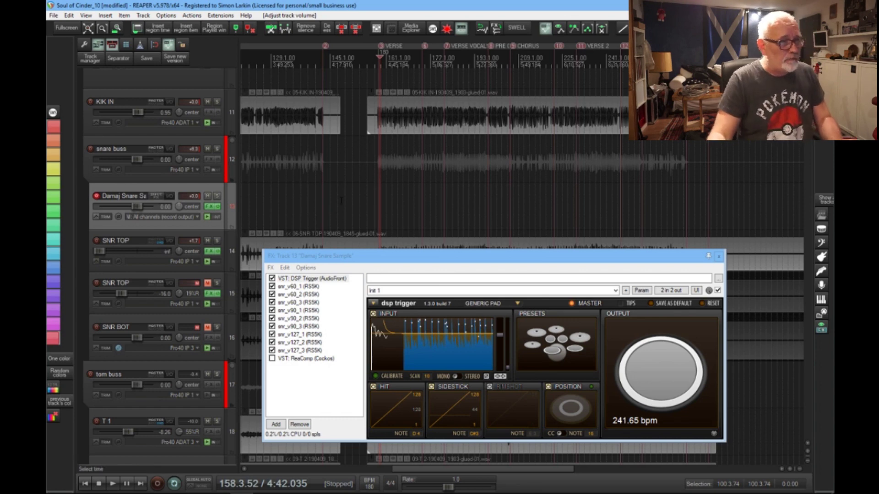
key(space)
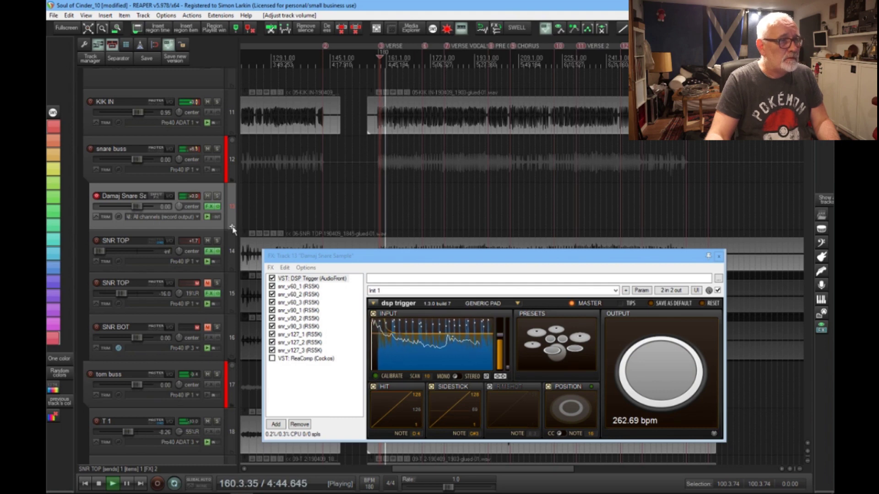
click(217, 148)
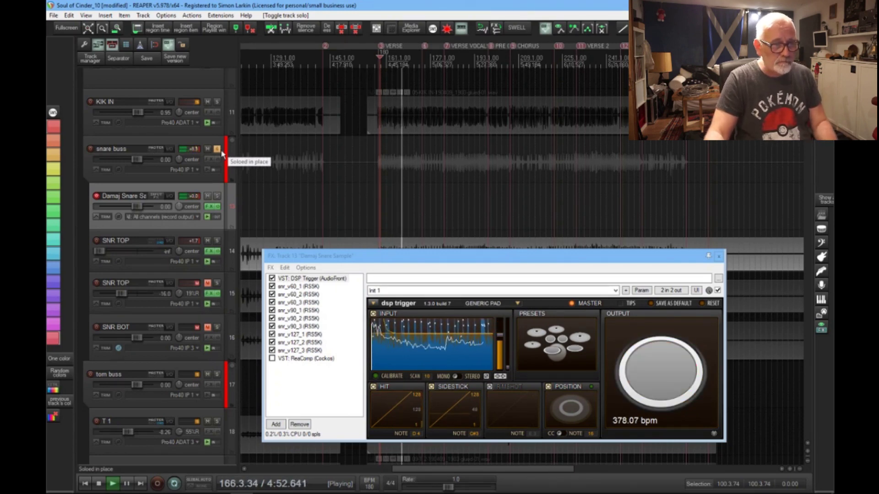
click(500, 270)
drag(500, 270, 500, 297)
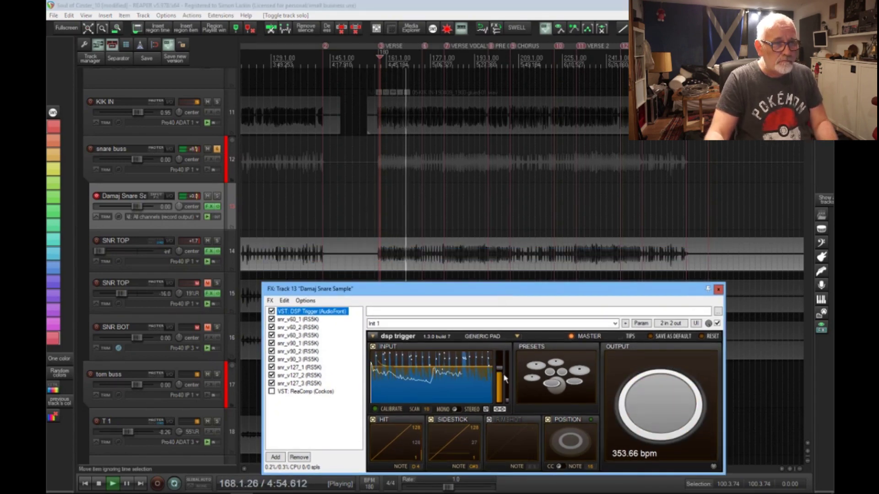
Fine-tune the DSP Trigger input threshold while the soloed snare buss plays, and stop playback.
drag(481, 370, 481, 375)
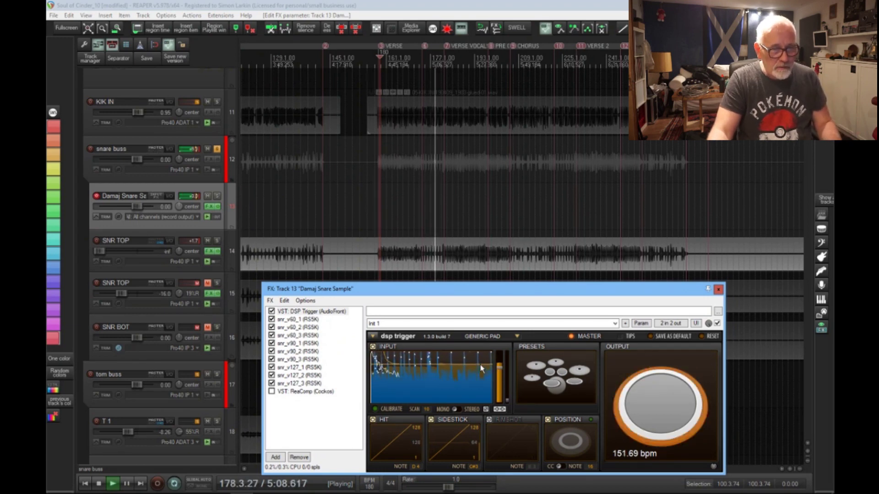
key(space)
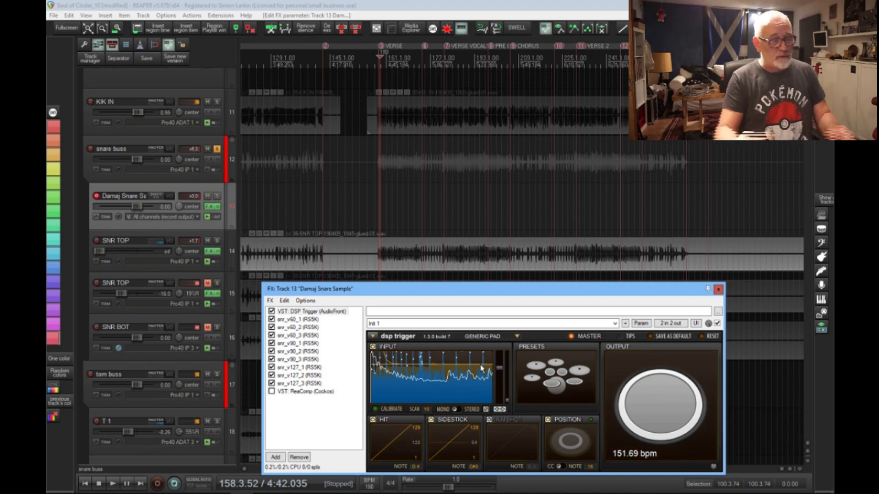
Enable ReaComp on the Damaj Snare Sample track and compare the soloed snare with the compressor bypassed and active.
key(space)
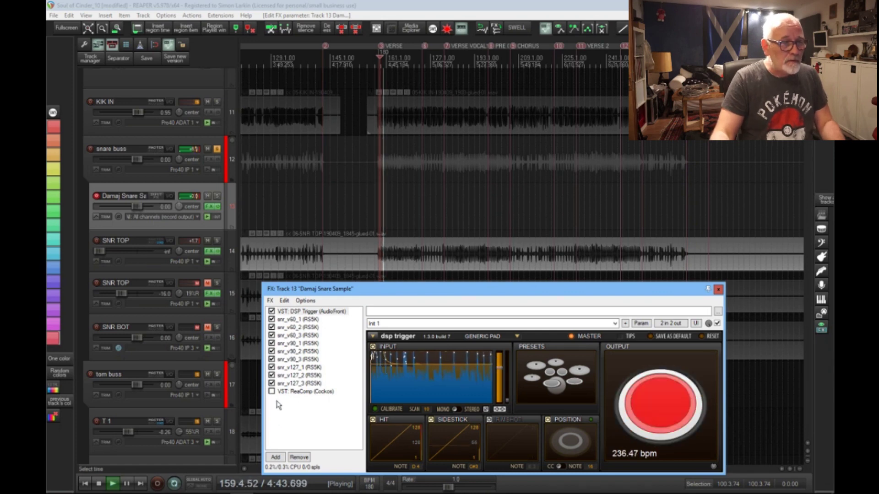
click(314, 406)
click(320, 391)
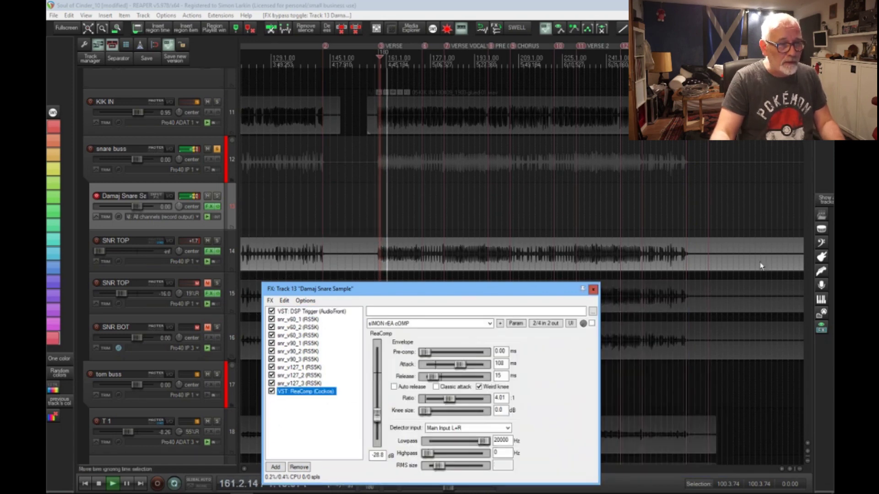
click(388, 409)
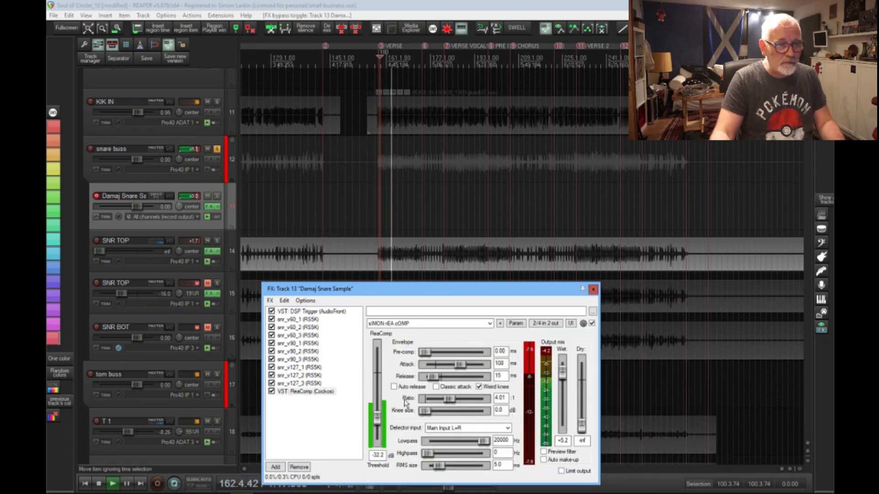
click(271, 392)
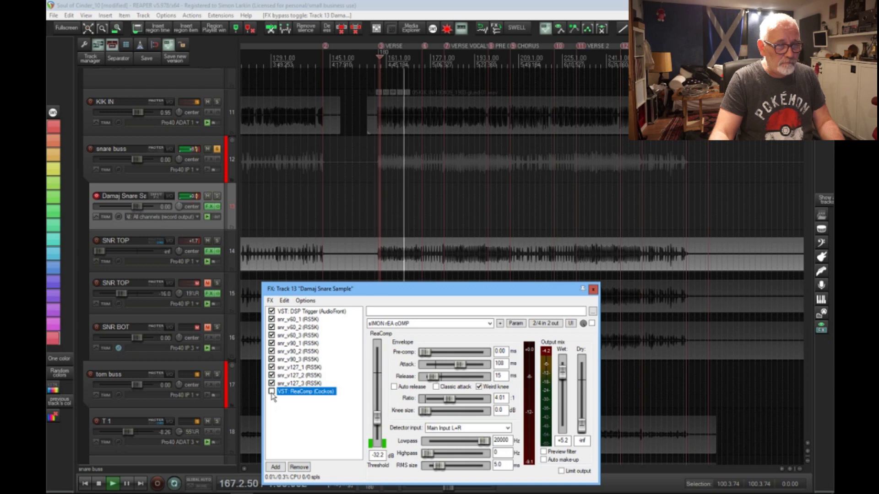
click(272, 392)
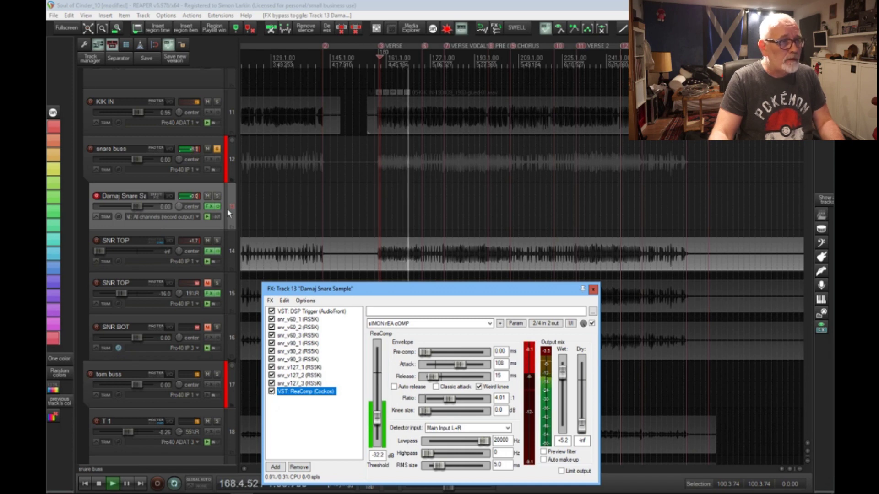
Unsolo the snare buss and unmute SNR BOT track 16 while playing the passage in the full mix.
click(217, 149)
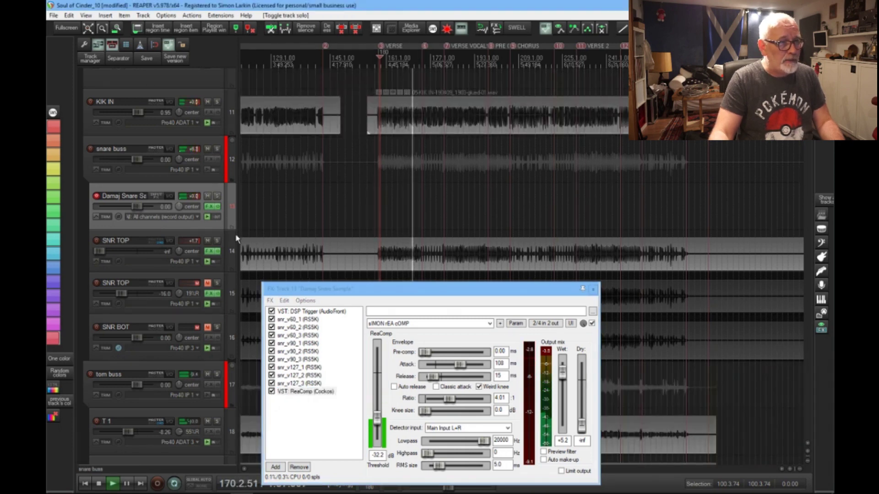
drag(460, 290, 628, 163)
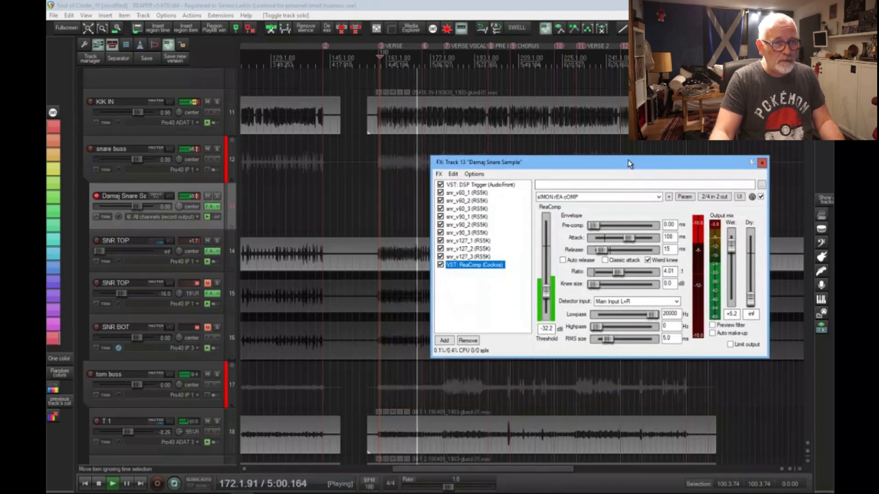
click(208, 328)
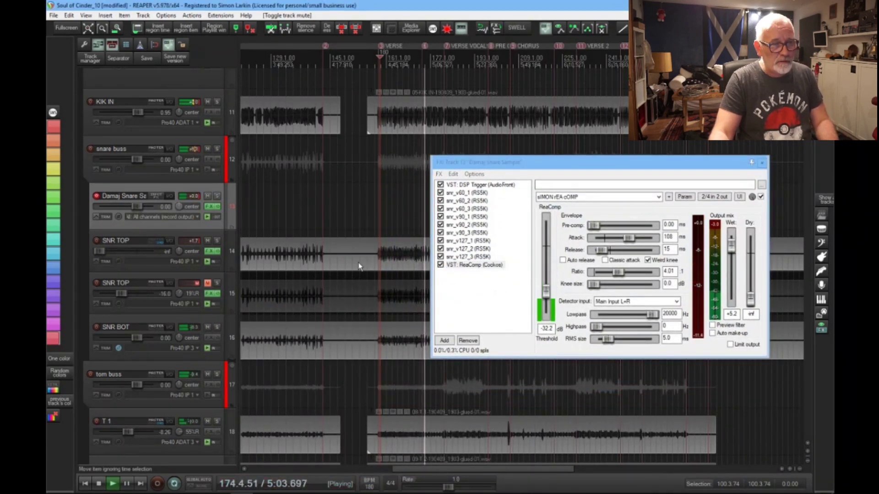
drag(623, 160, 556, 275)
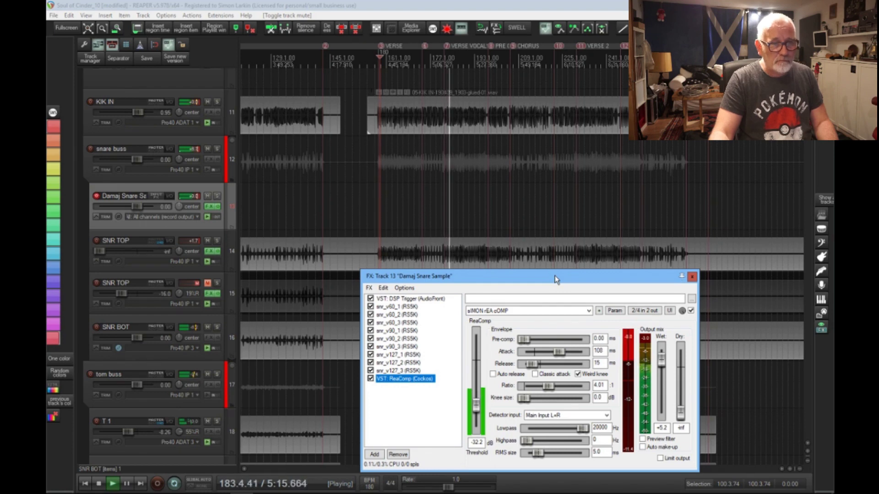
key(space)
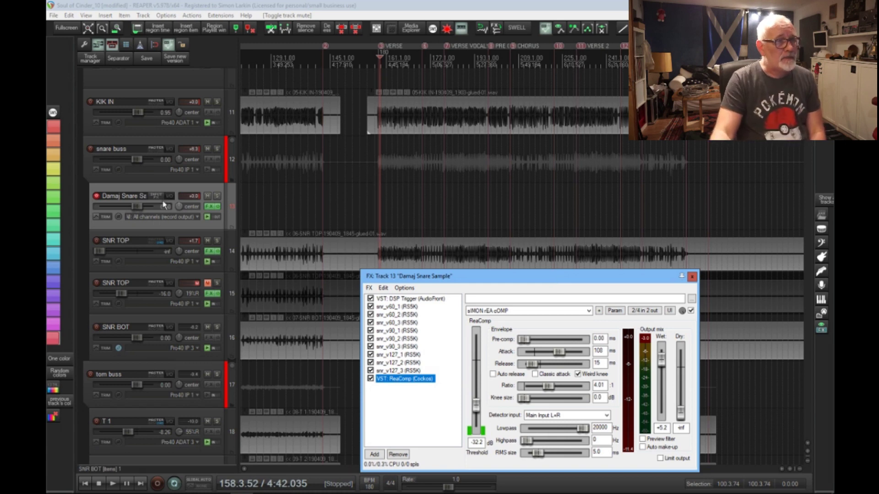
Set the Damaj Snare Sample track to record its MIDI output and bypass every effect after DSP Trigger.
right_click(97, 197)
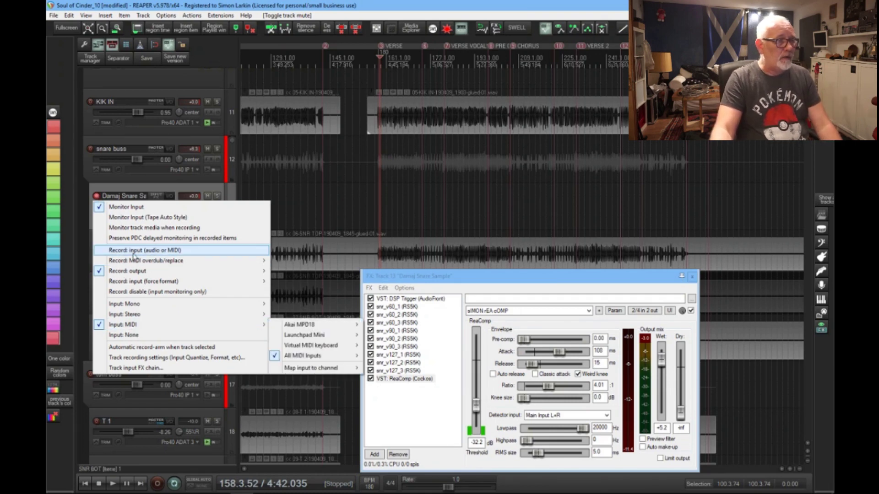
mouse_move(136, 273)
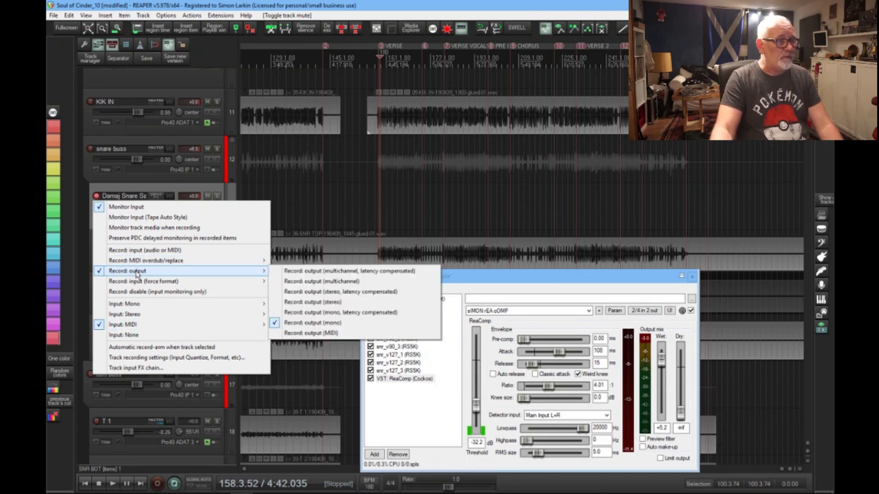
click(314, 334)
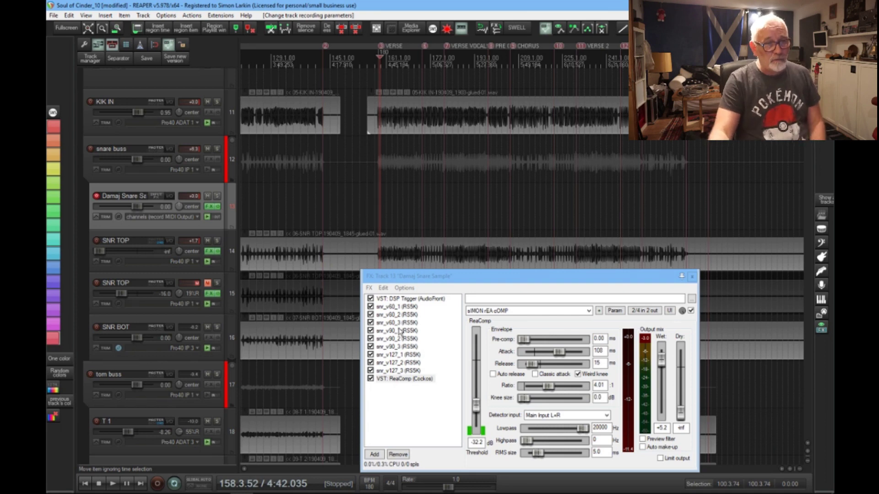
click(371, 307)
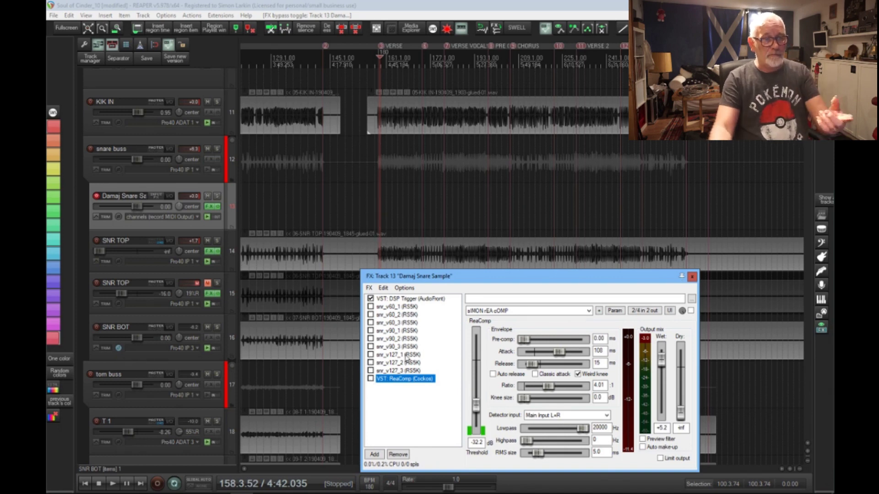
Bring up DSP Trigger and re-enable the nine snare RS5K samplers, leaving ReaComp bypassed.
click(437, 299)
drag(541, 282, 447, 135)
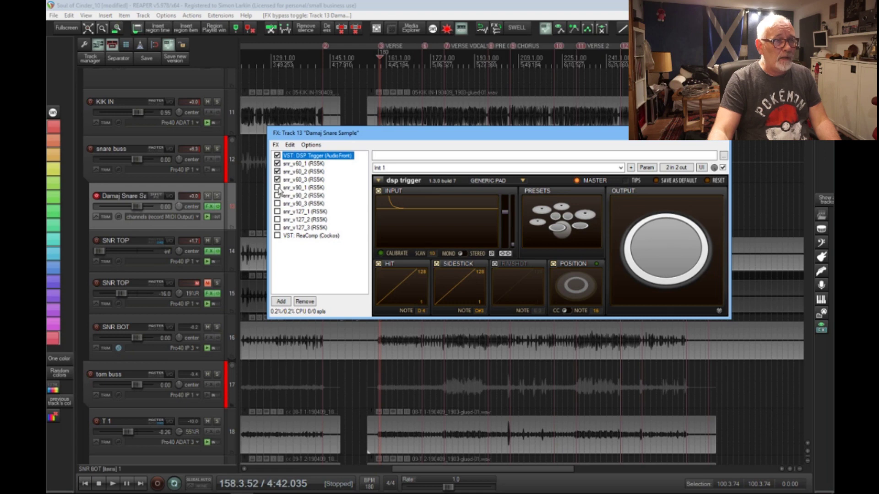
click(277, 196)
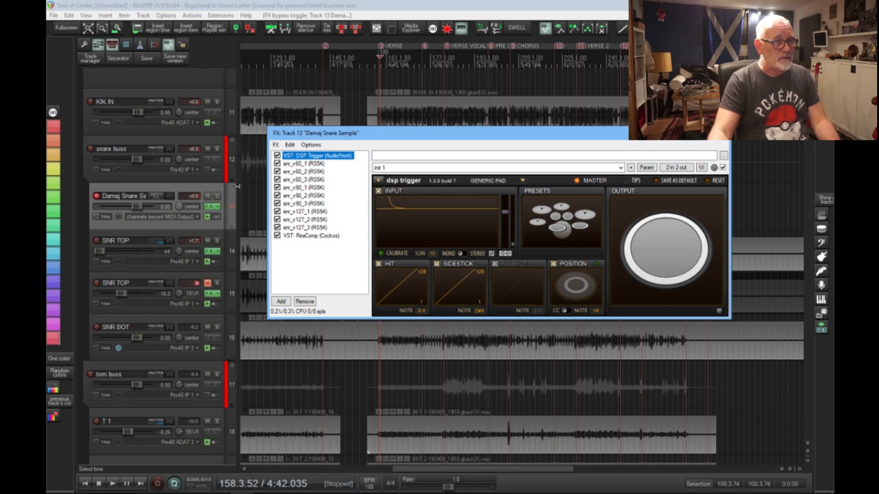
click(277, 235)
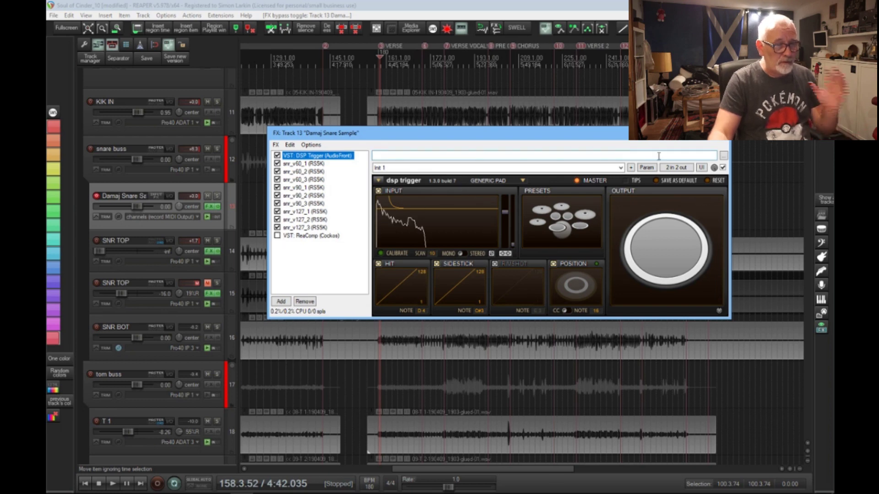
drag(617, 138, 686, 266)
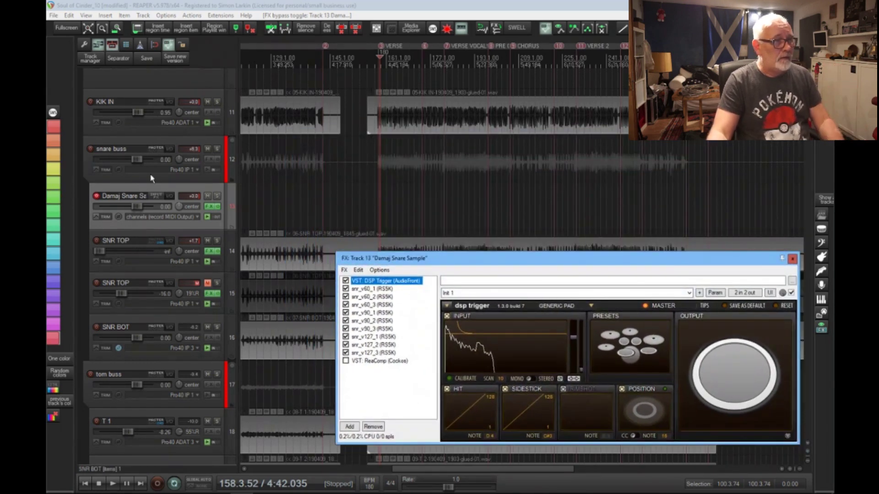
Set the Damaj Snare Sample track to record its mono output and place the edit cursor just before the verse.
right_click(97, 197)
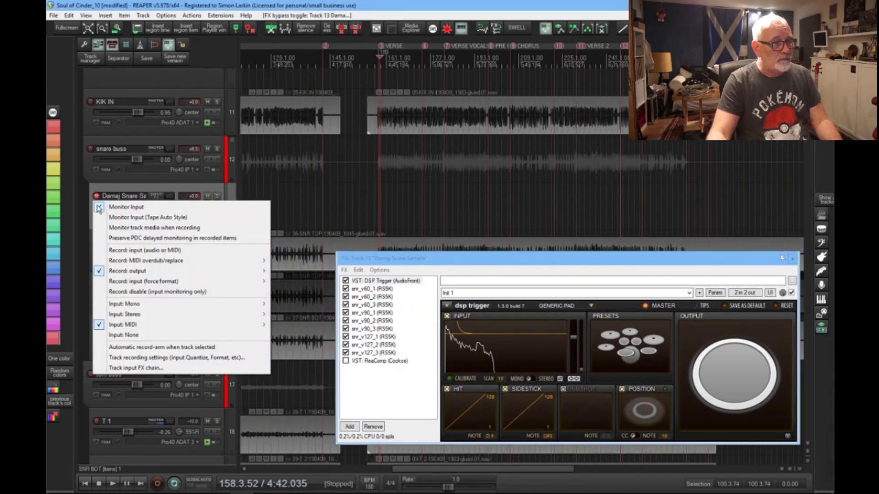
mouse_move(116, 272)
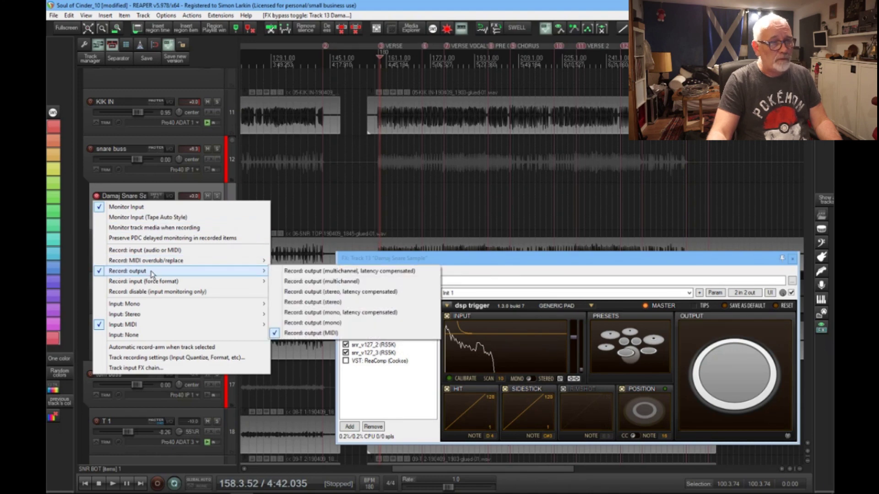
click(342, 323)
drag(486, 270, 460, 299)
scroll(384, 229, up, 3)
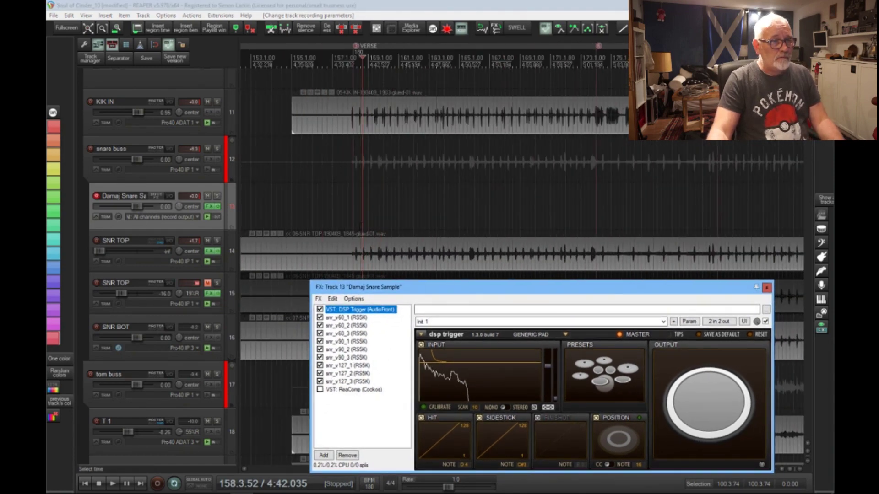
click(346, 58)
click(350, 220)
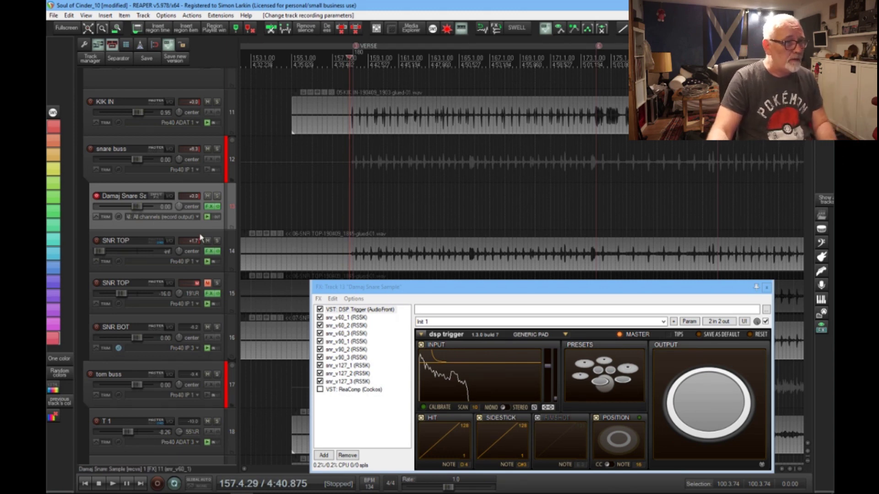
Record a short take of the triggered samples on the Damaj Snare Sample track and inspect its hits up close.
scroll(201, 206, up, 3)
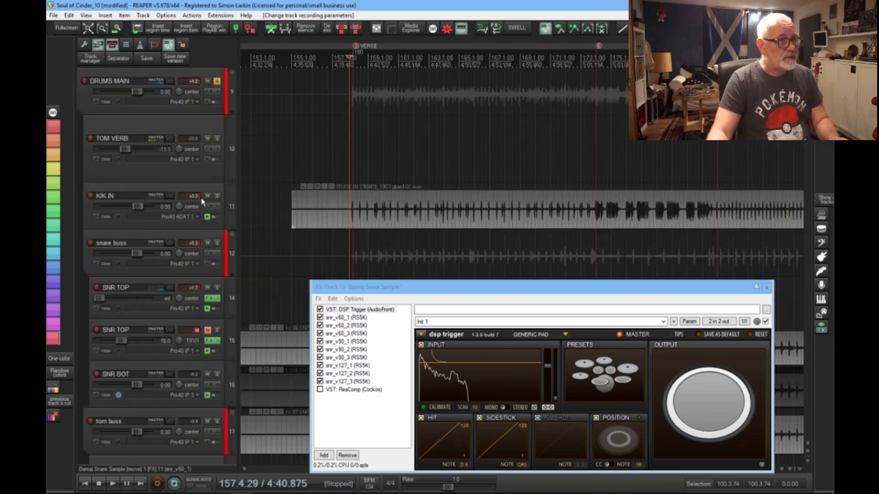
scroll(202, 200, down, 3)
key(ctrl+r)
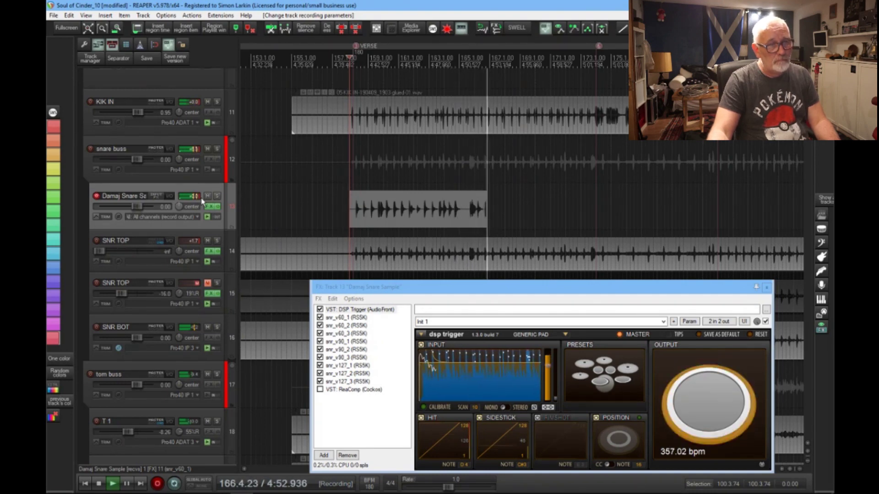
key(space)
scroll(310, 224, up, 5)
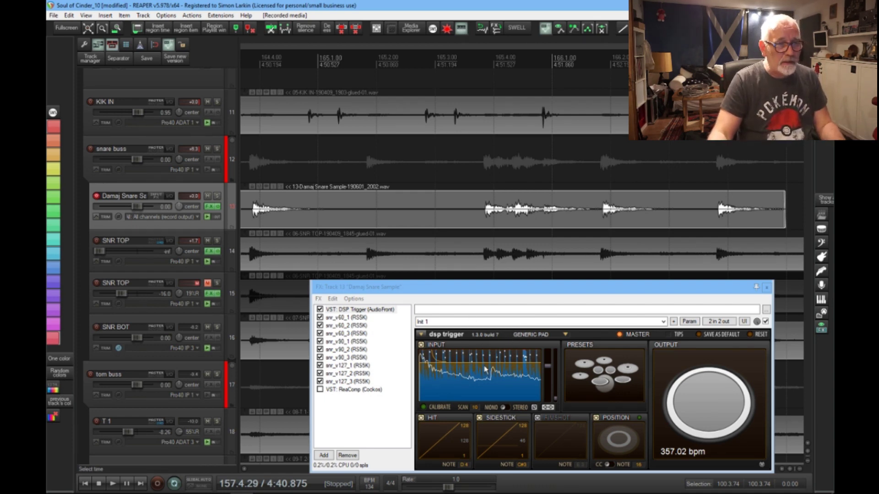
Undo the recorded take, lower the DSP Trigger input threshold slightly, and close the effects window.
drag(529, 294, 513, 170)
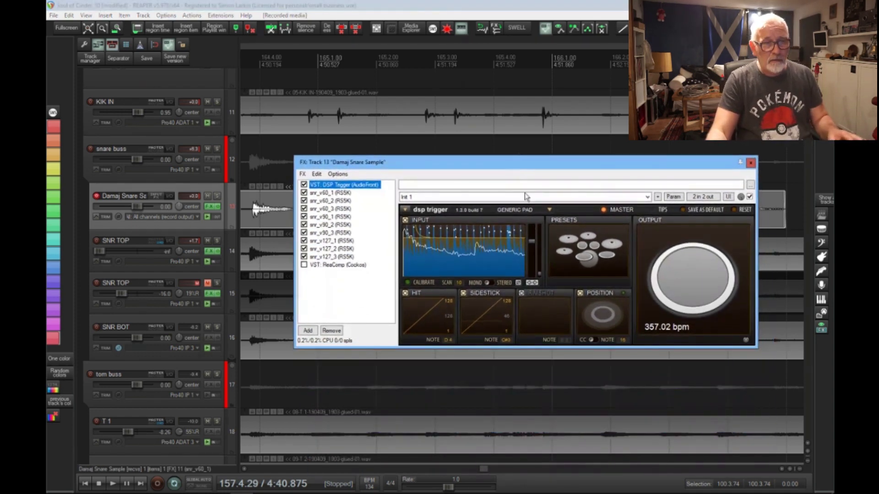
click(503, 241)
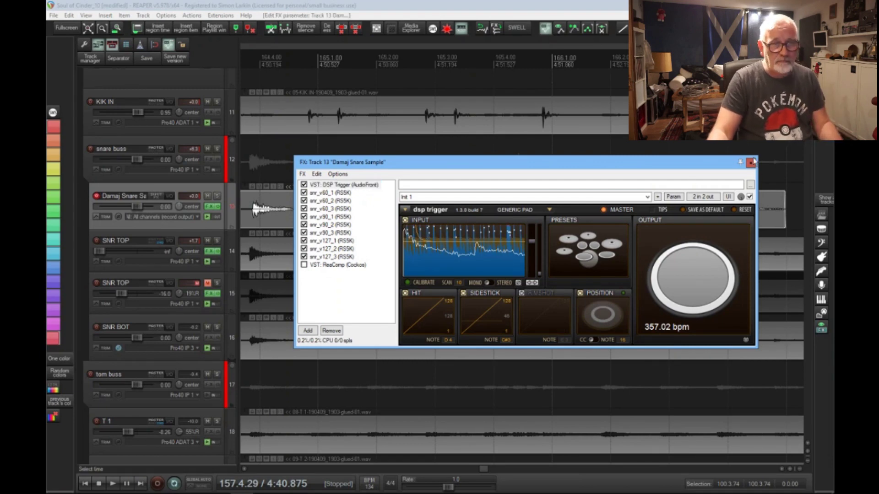
key(Escape)
key(f)
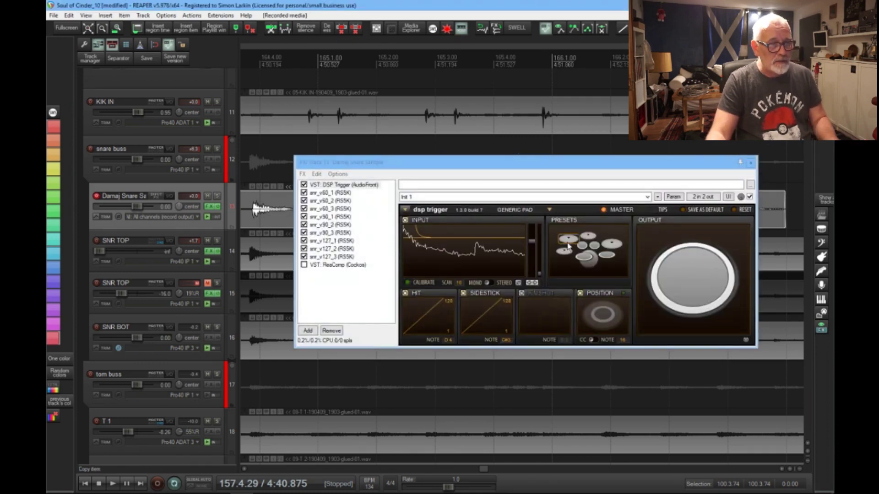
key(ctrl+z)
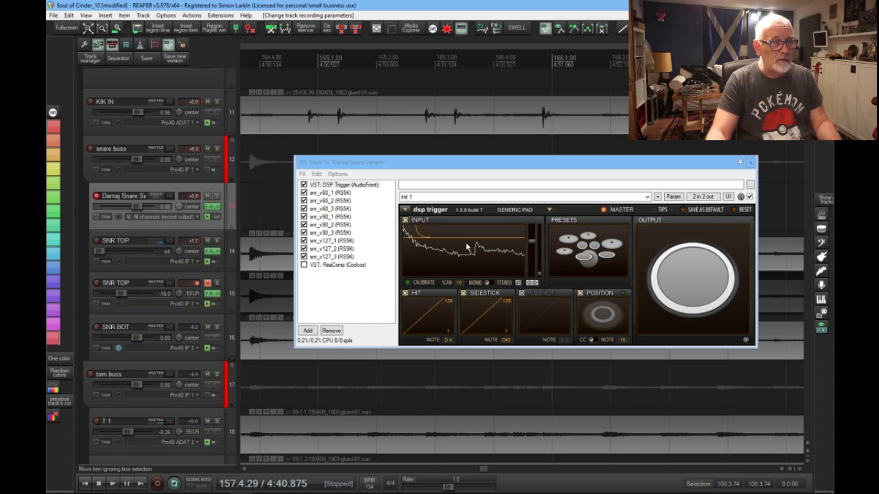
drag(468, 243, 470, 244)
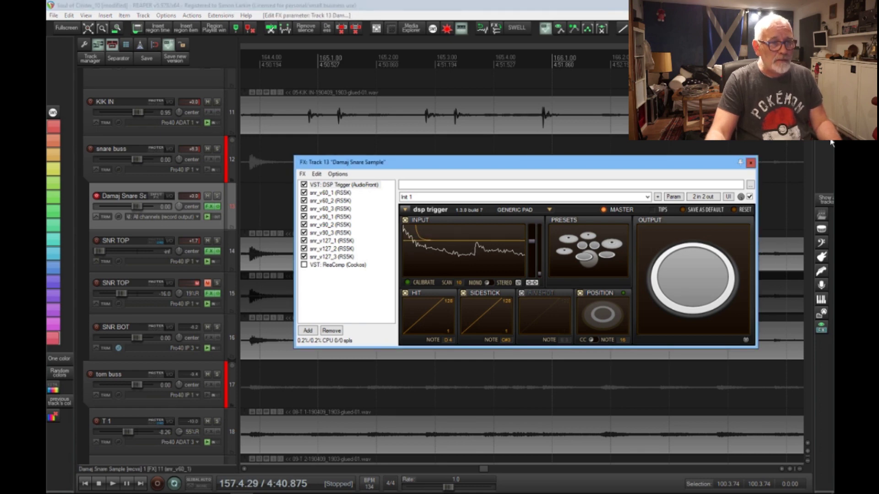
click(750, 163)
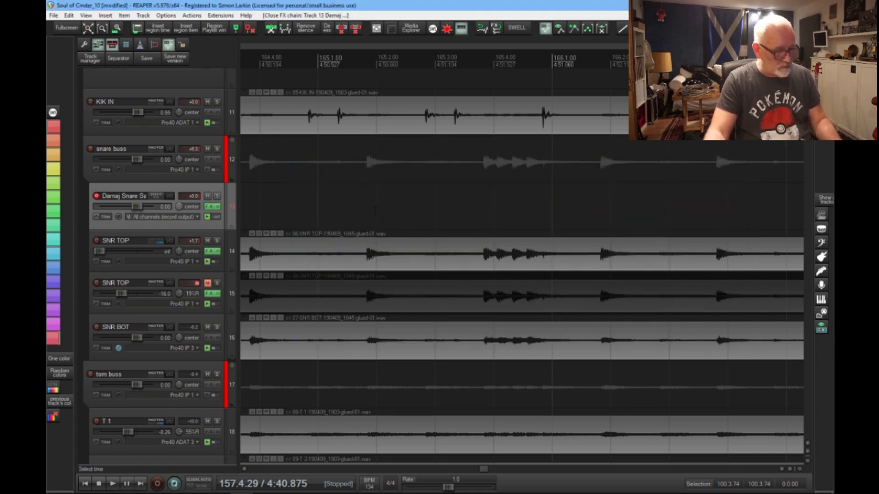
Record a new take of the triggered samples on the Damaj Snare Sample track from 157.4.29.
key(ctrl+r)
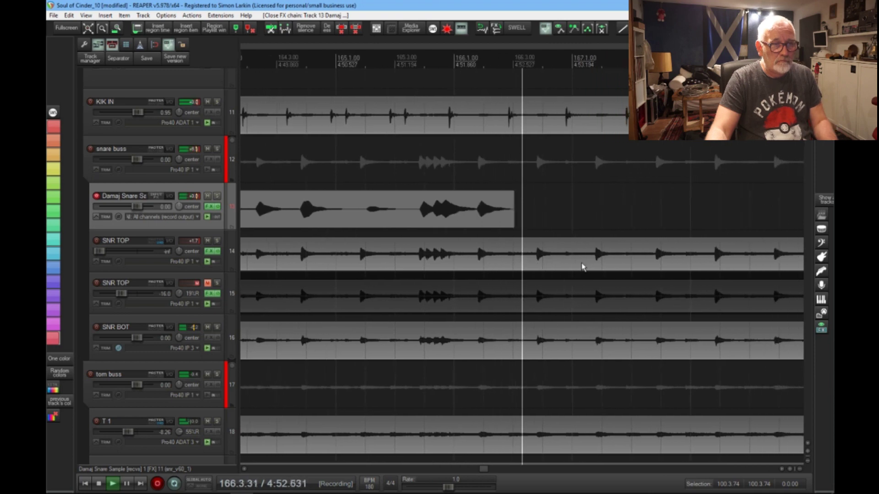
key(space)
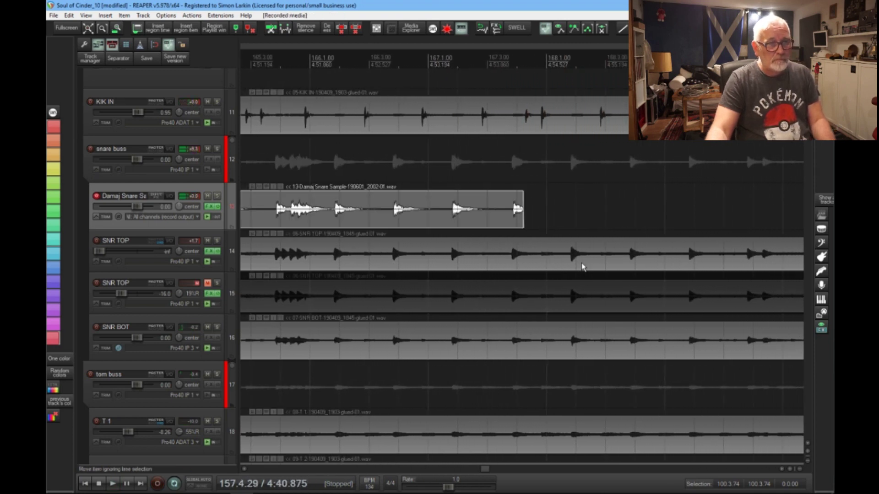
Inspect the timing of the recorded samples against the snare top up close, and undo the recorded take.
scroll(582, 267, down, 4)
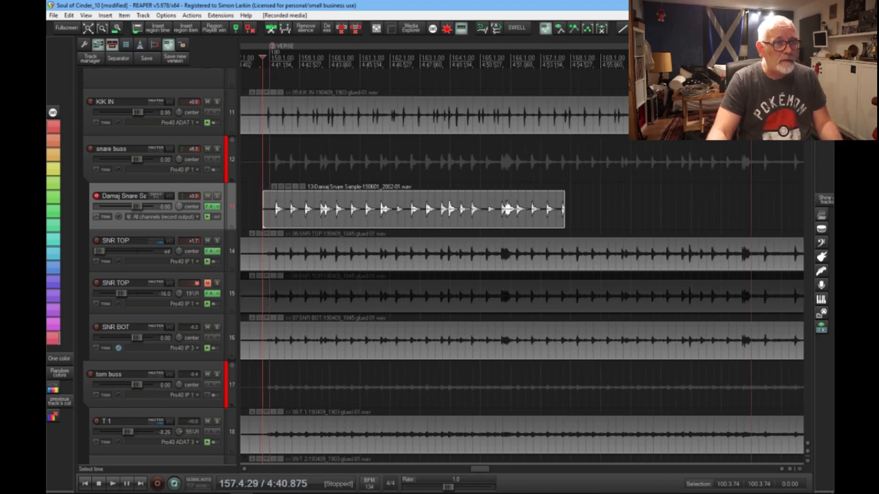
scroll(298, 222, up, 8)
scroll(451, 222, up, 4)
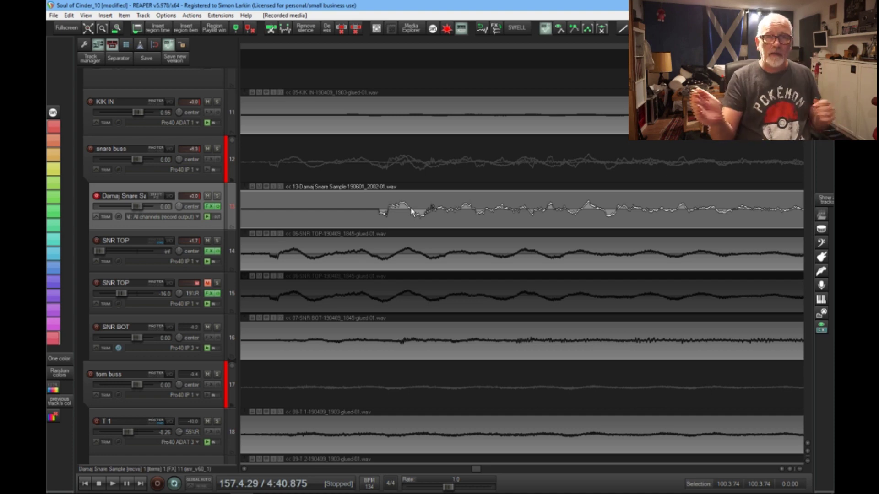
scroll(411, 212, down, 3)
drag(412, 211, 414, 212)
key(ctrl+z)
scroll(414, 212, down, 5)
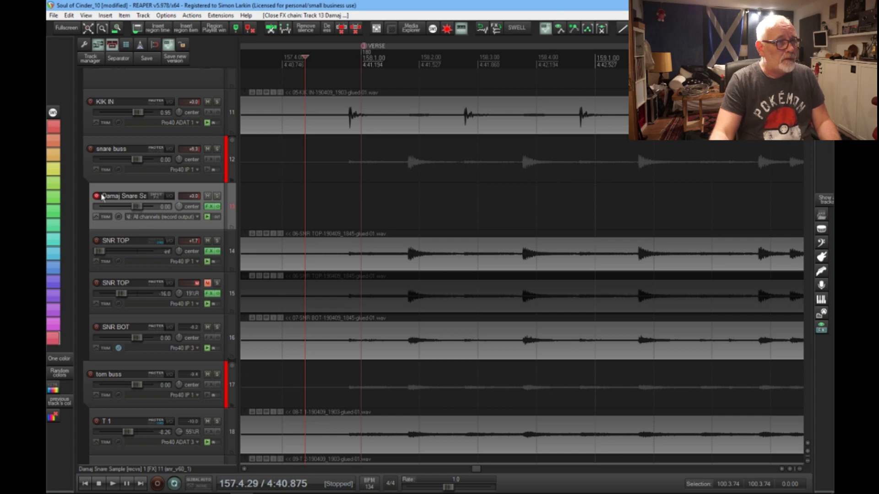
Set the Damaj Snare Sample track's record mode to output (MIDI).
right_click(101, 198)
right_click(96, 196)
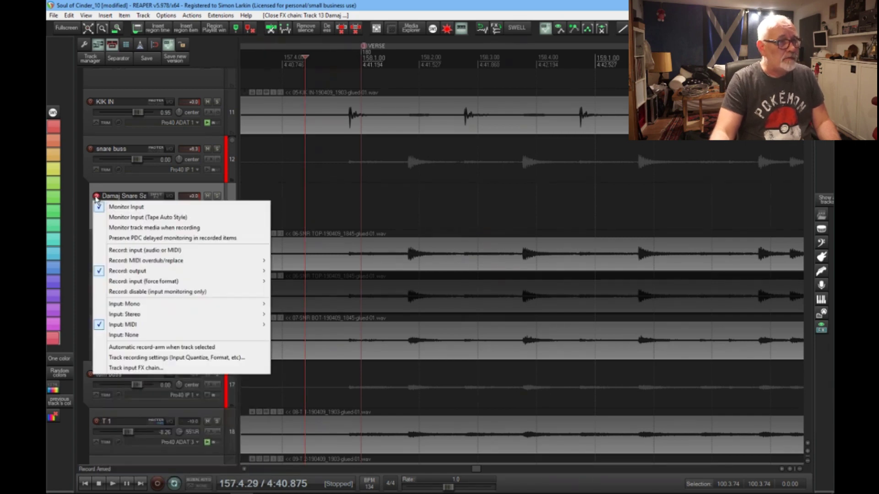
mouse_move(168, 272)
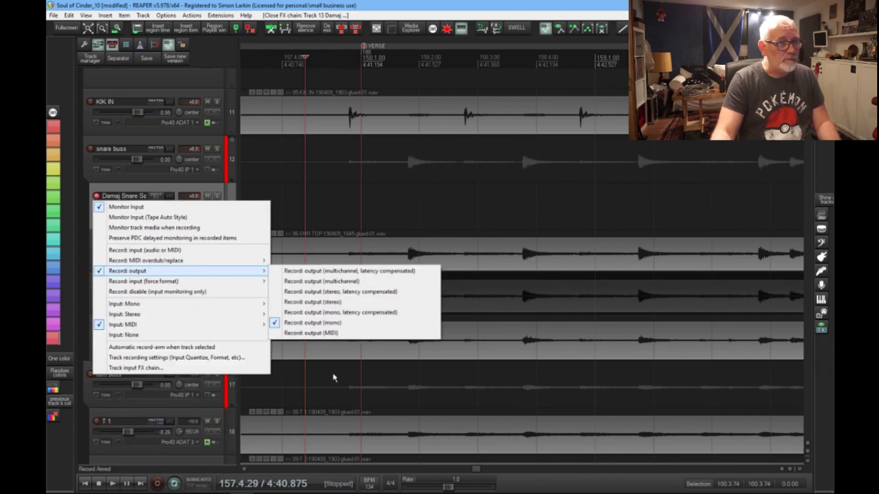
click(334, 334)
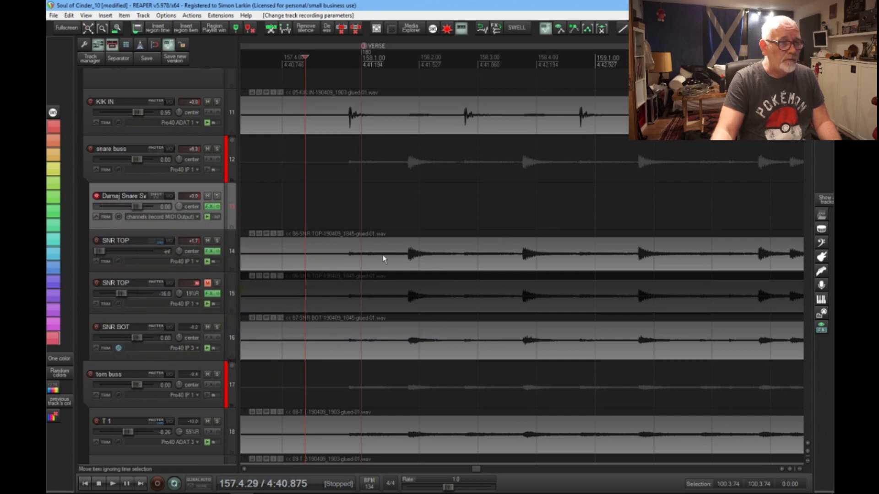
Bypass all nine snare sampler instances on the Damaj Snare Sample track, leaving DSP Trigger active, and close the effects window.
click(211, 208)
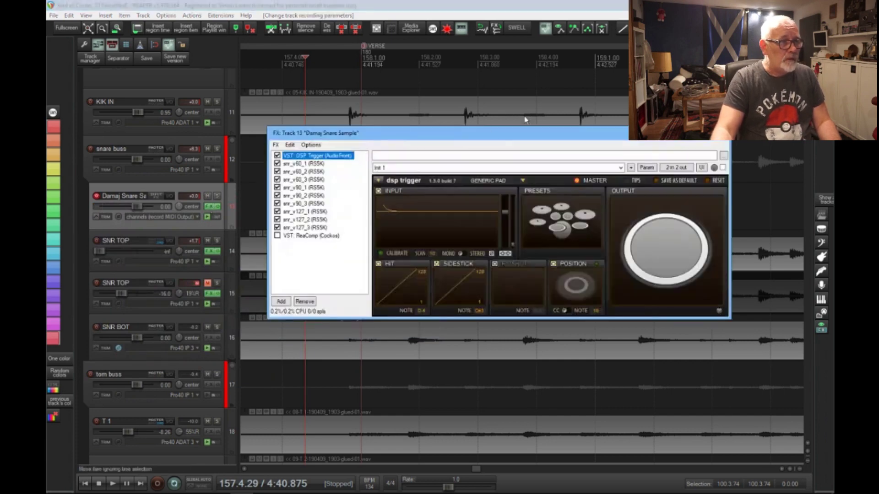
click(316, 163)
click(277, 164)
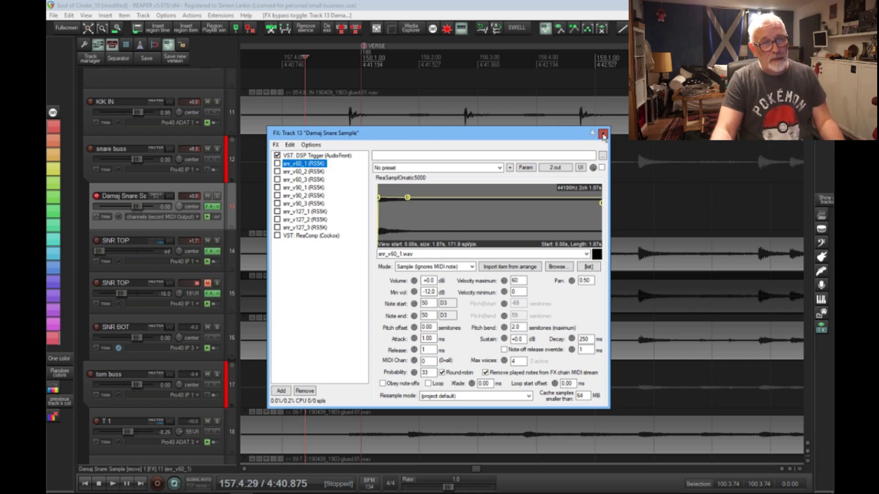
click(602, 133)
Record the trigger's MIDI output on the Damaj Snare Sample track from 157.4.29 to just past bar 174, and check the recorded notes.
scroll(576, 119, down, 5)
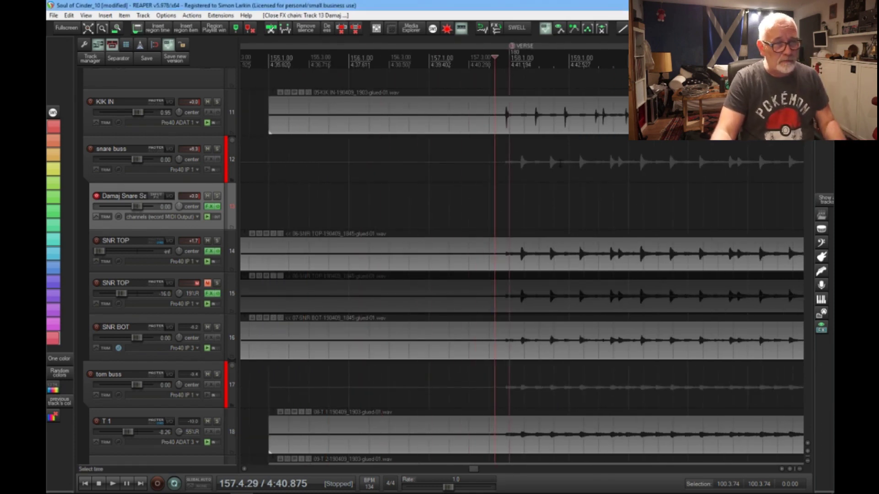
key(ctrl+r)
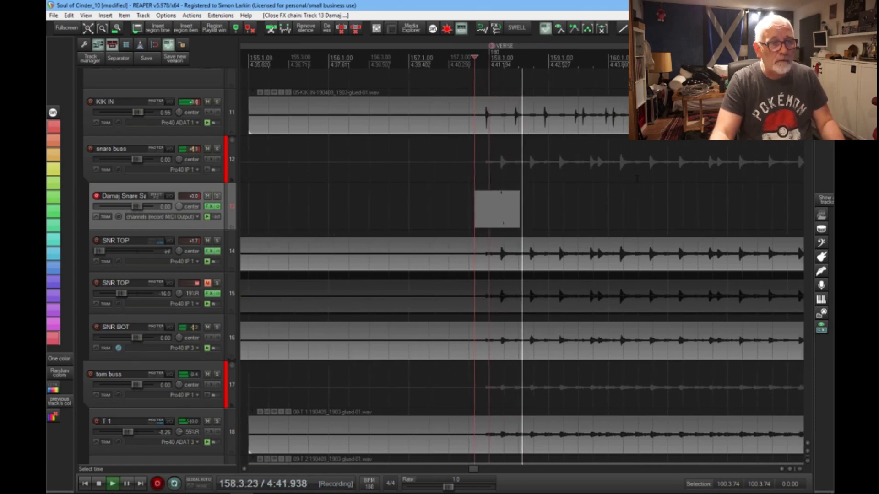
scroll(235, 221, up, 2)
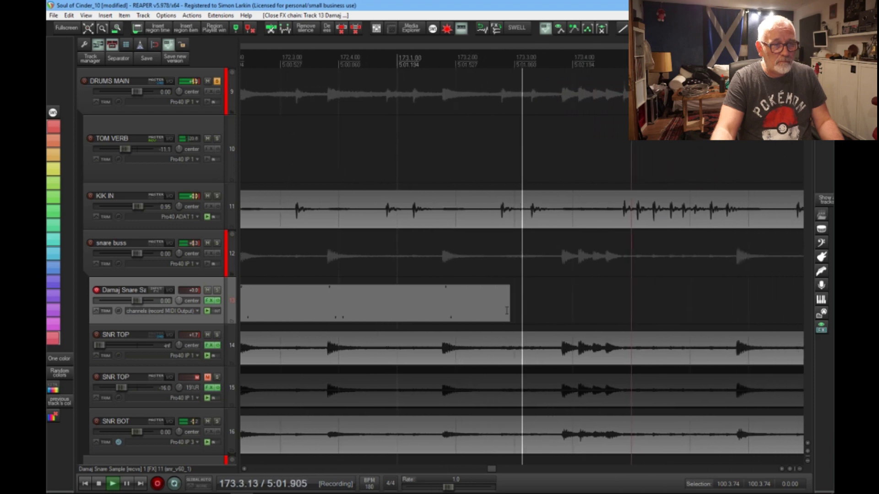
key(space)
scroll(521, 306, down, 4)
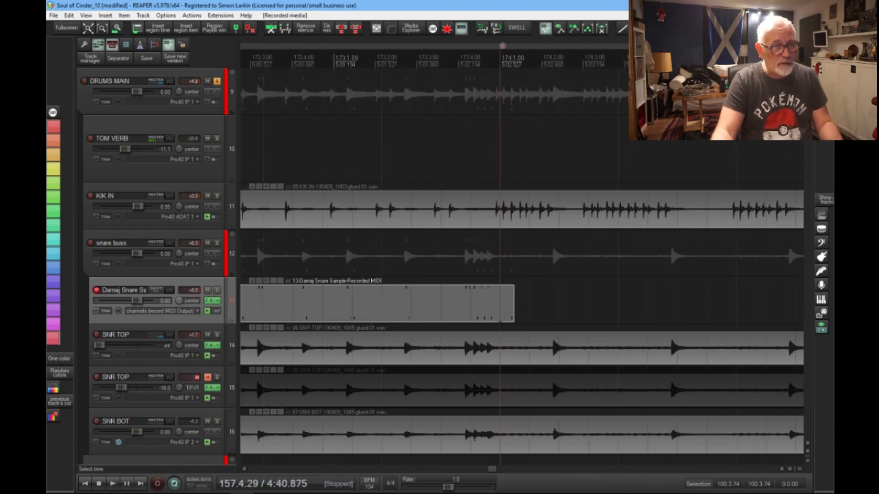
scroll(423, 351, up, 6)
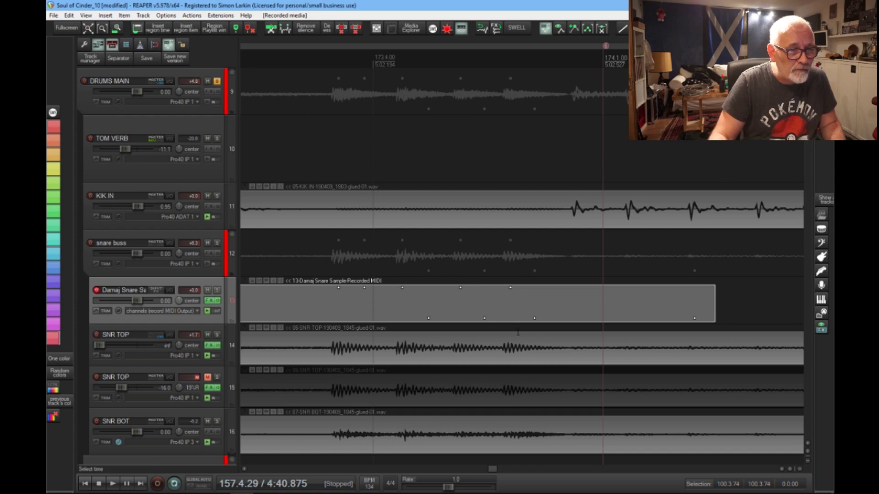
scroll(229, 311, down, 1)
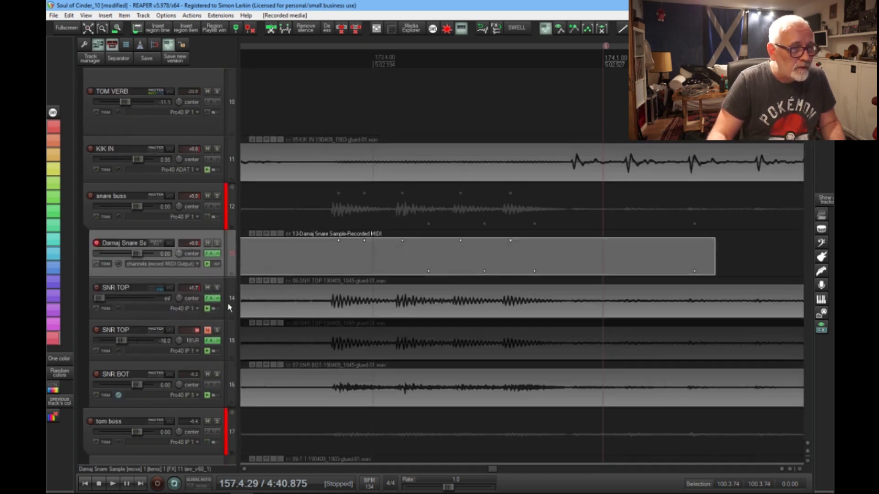
Re-enable all nine snare sampler instances on the Damaj Snare Sample track, leaving ReaComp bypassed, and close the effects window.
click(211, 253)
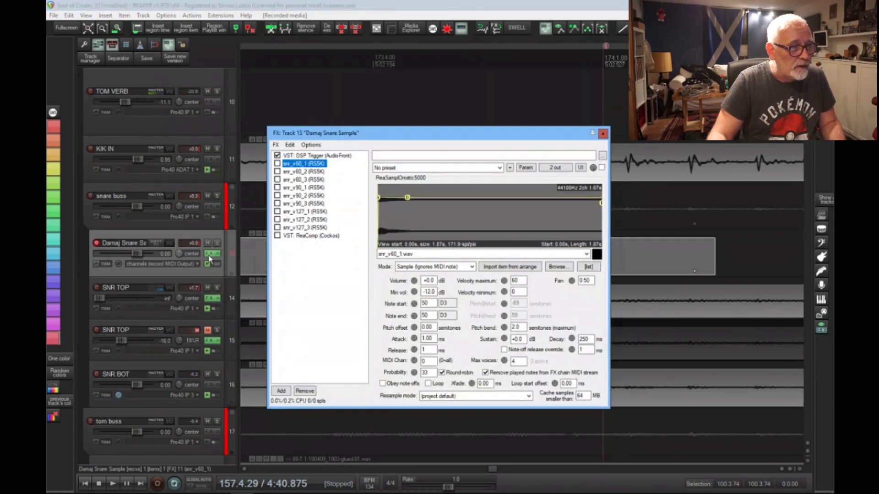
click(277, 163)
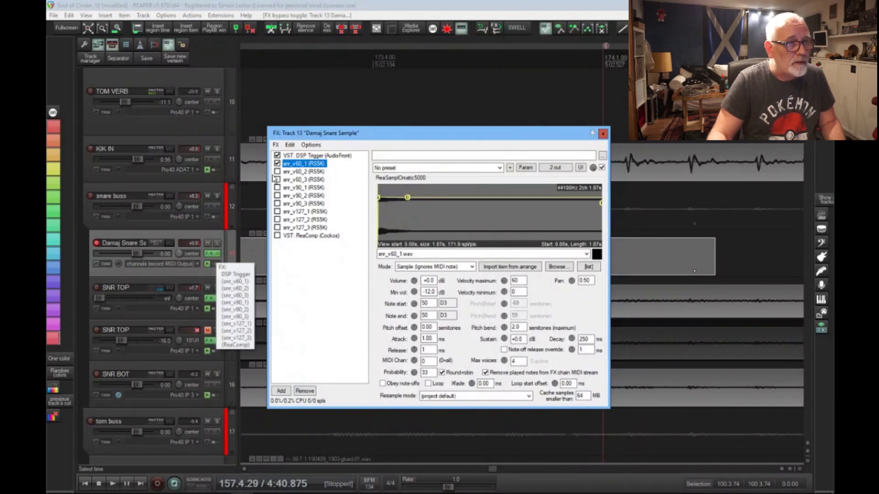
click(277, 171)
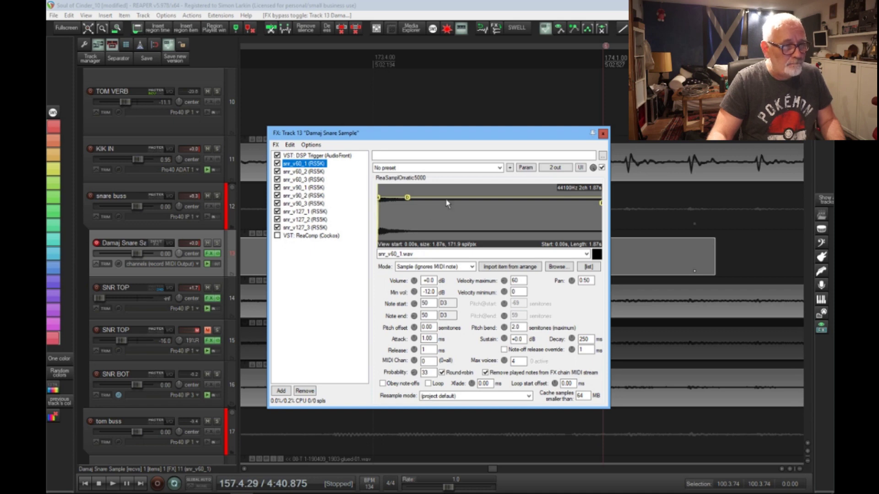
click(603, 133)
Solo the Damaj Snare Sample track and play the recorded MIDI item from 157.4.29 until about bar 173.
scroll(623, 165, down, 8)
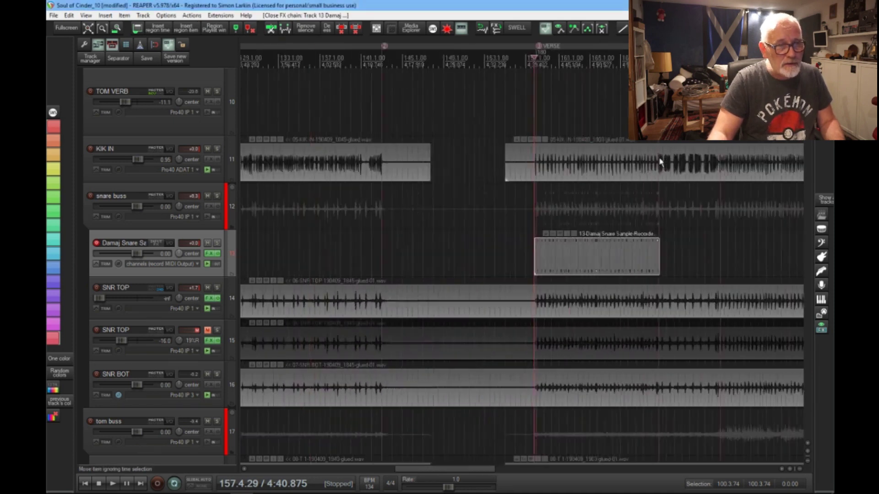
scroll(661, 251, up, 3)
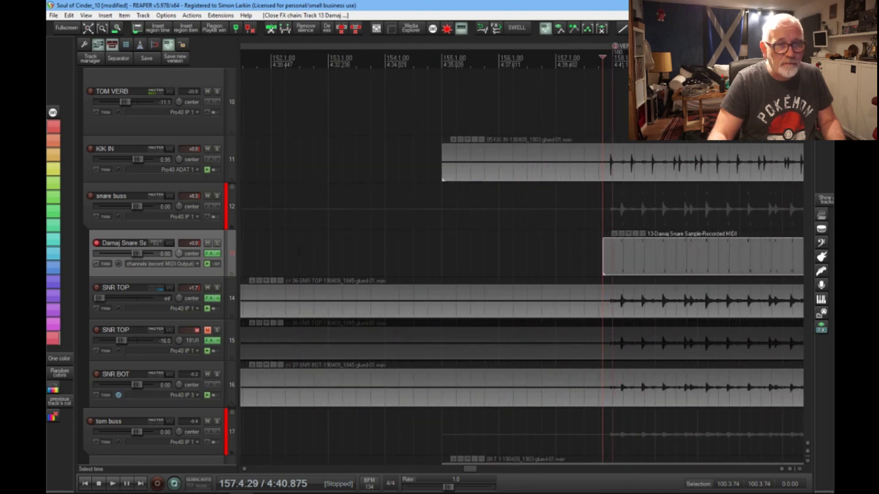
click(217, 244)
key(space)
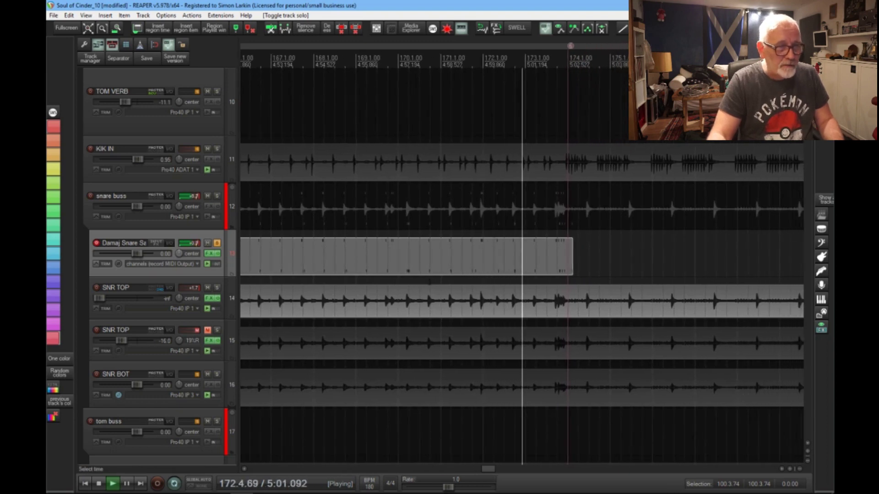
key(space)
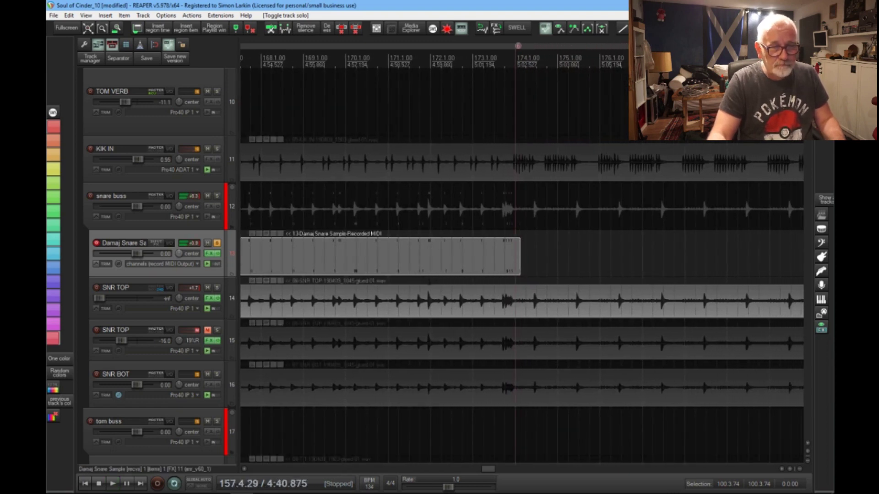
Open the recorded Damaj Snare Sample MIDI item in the MIDI editor and examine its note rows and velocities.
double_click(368, 269)
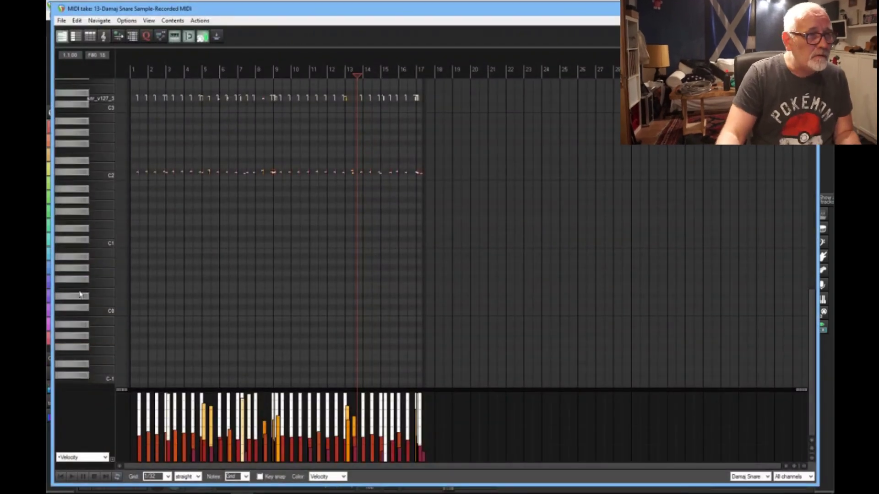
scroll(178, 222, up, 5)
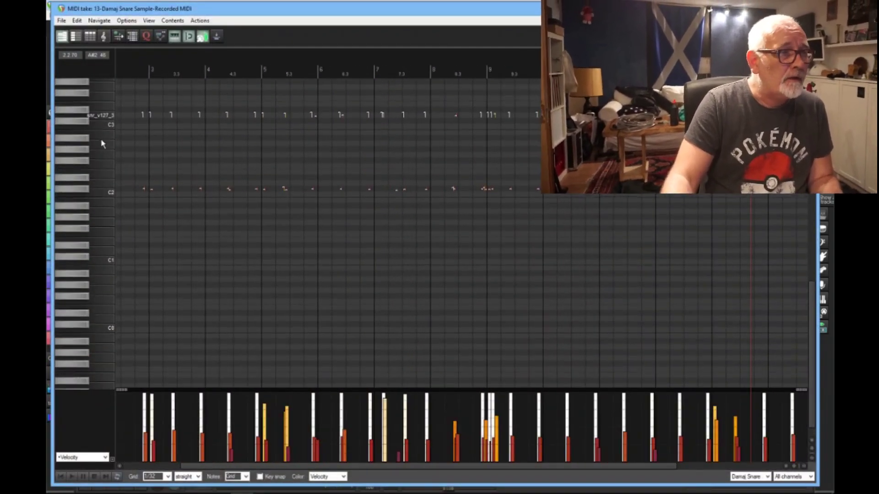
scroll(101, 144, up, 2)
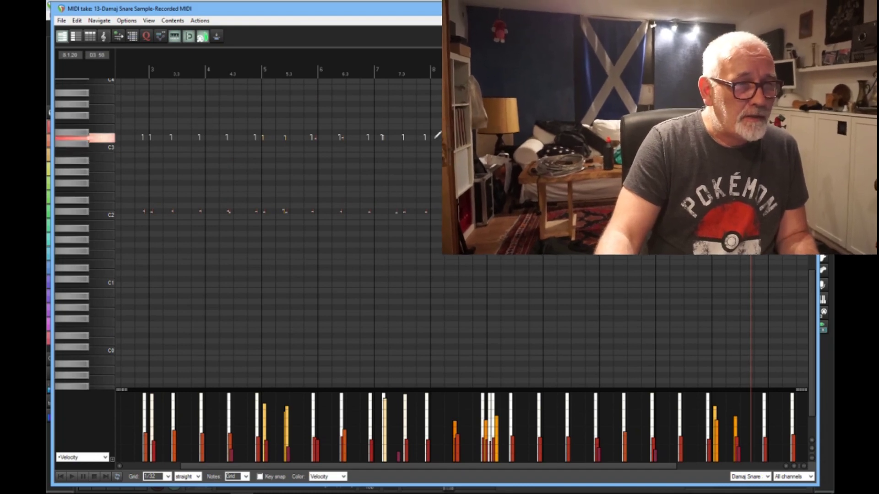
scroll(650, 211, down, 2)
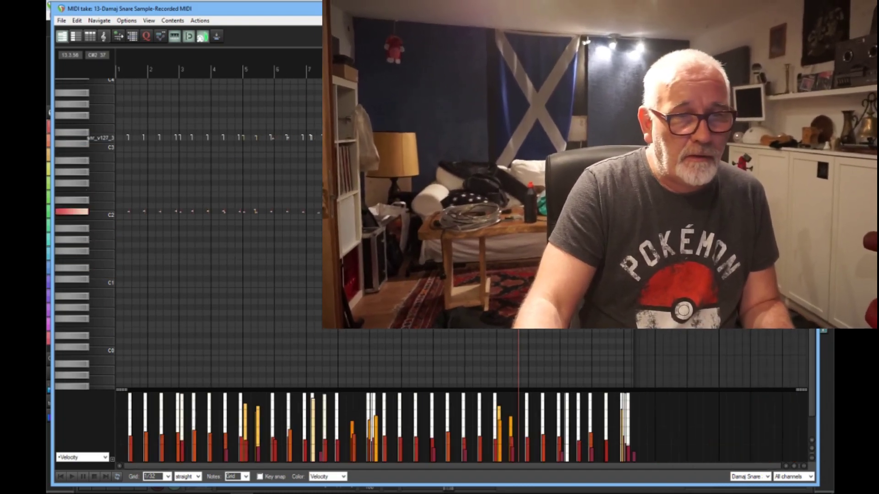
scroll(458, 228, down, 2)
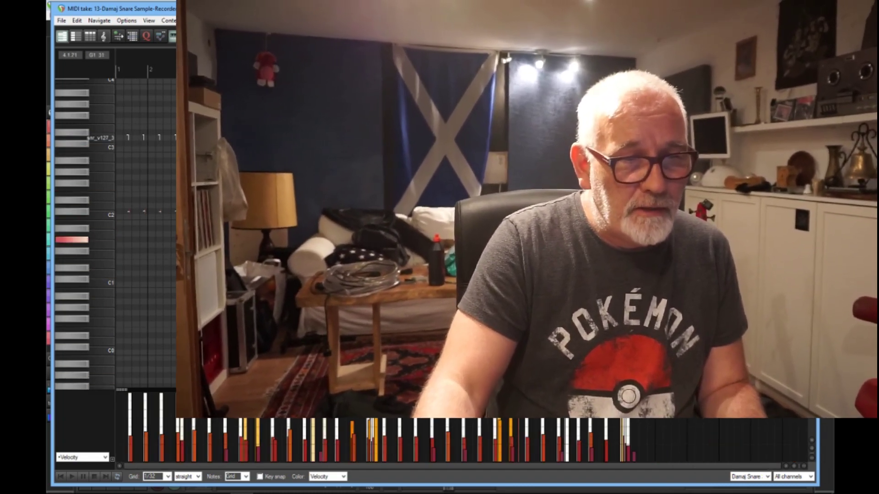